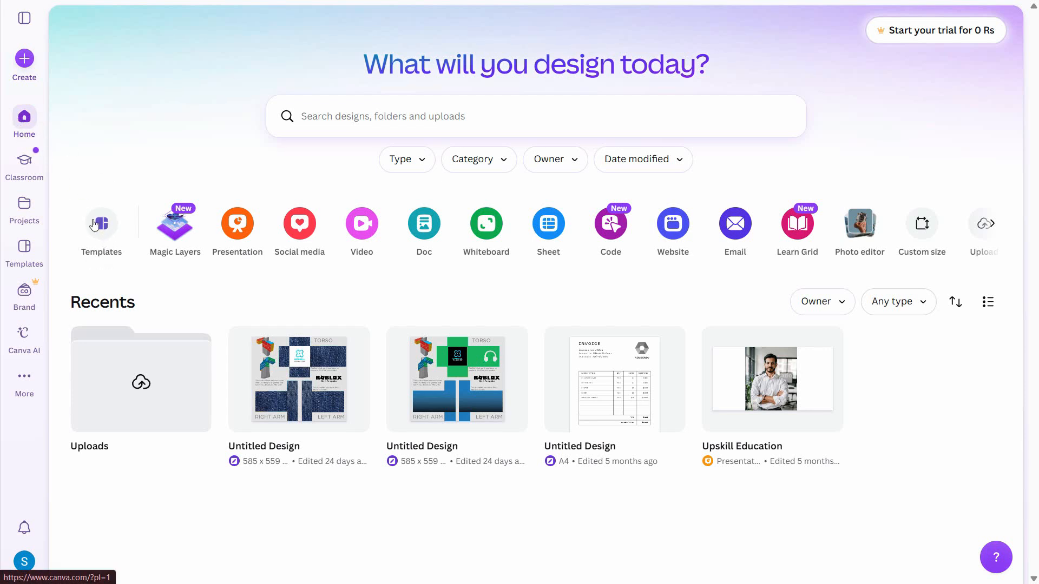
# Step: Search the template library for "price list"
pyautogui.click(104, 240)
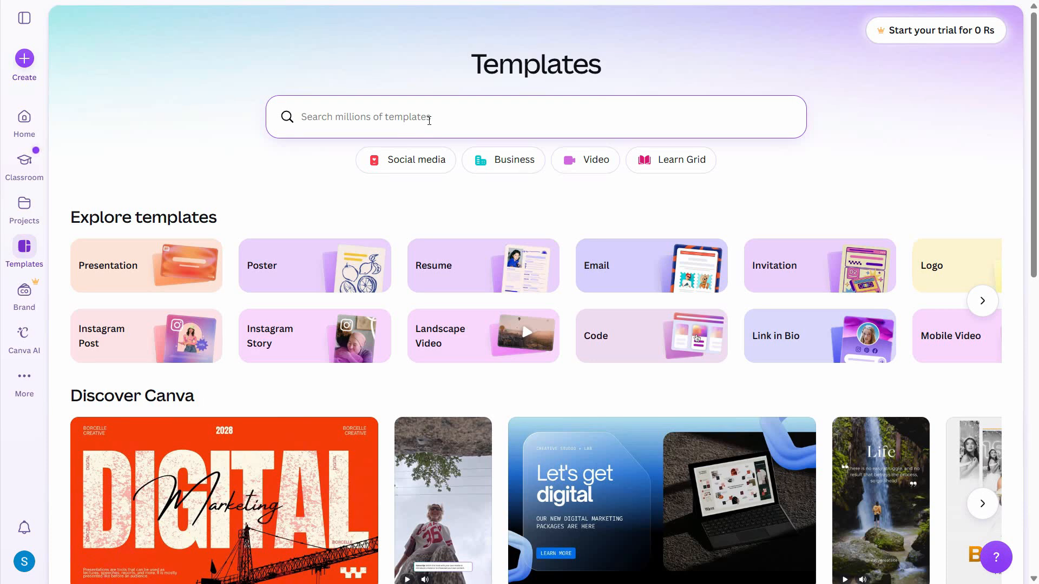
pyautogui.write('p')
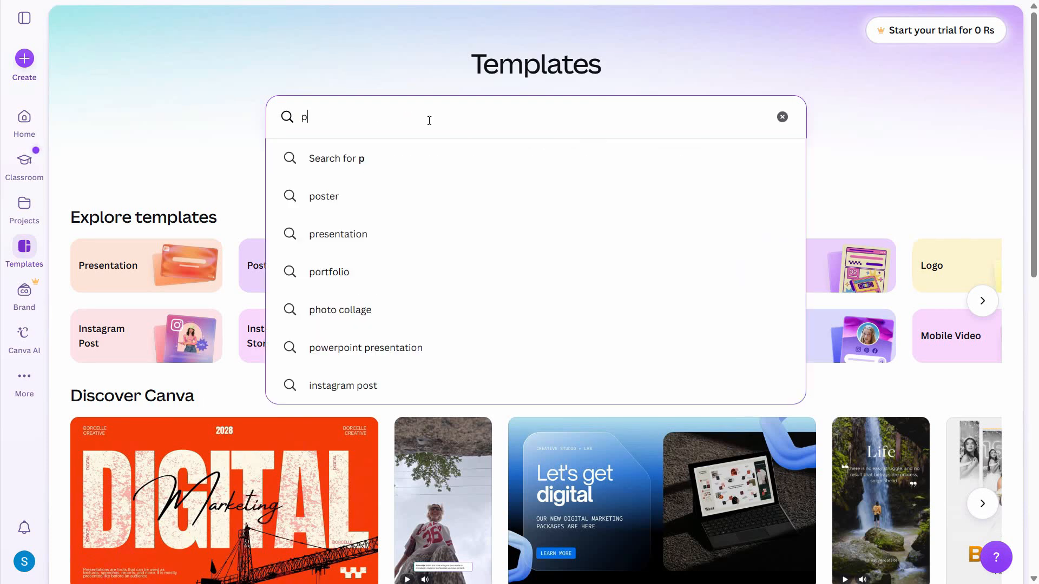
pyautogui.write('rice list')
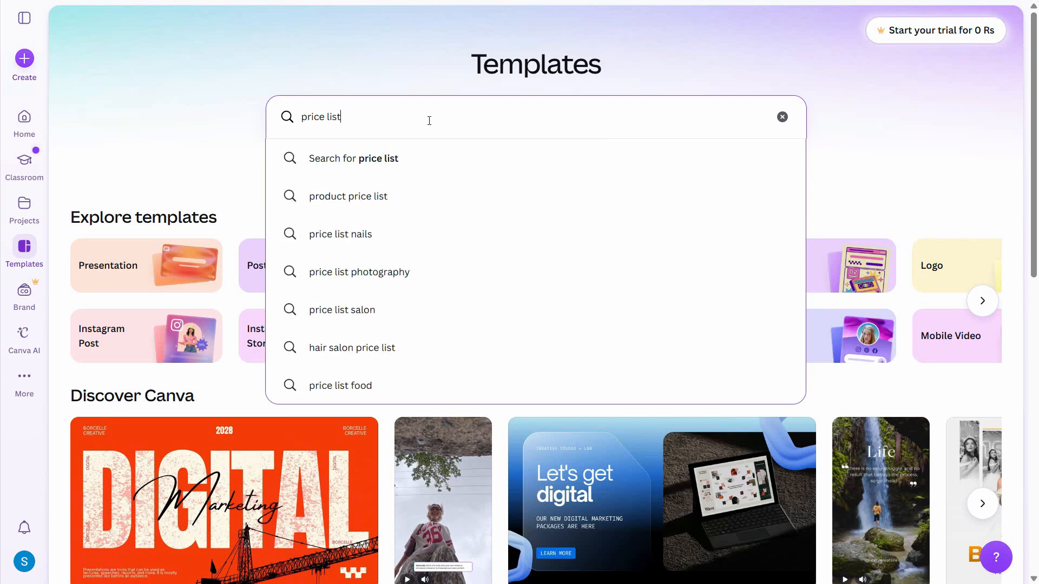
pyautogui.press('Return')
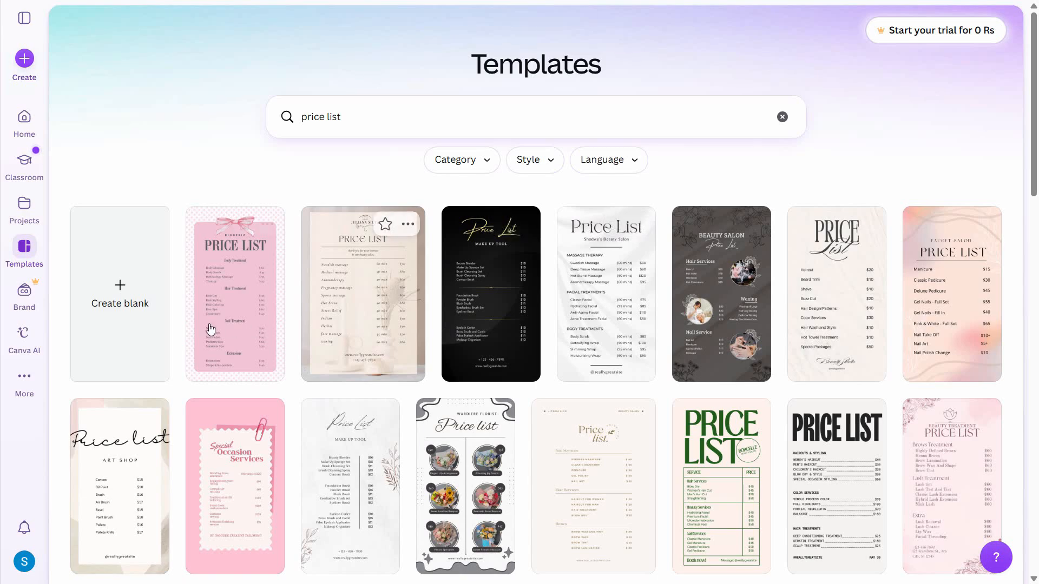
# Step: Browse the price list templates and open the dark grey floral Beauty Salon template for editing
pyautogui.scroll(-3, 752, 357)
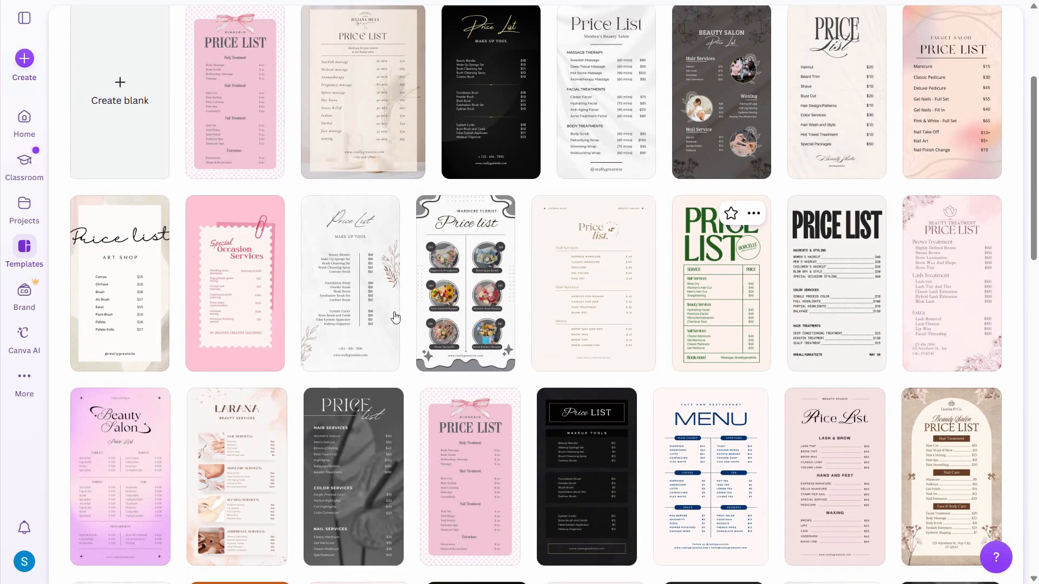
pyautogui.scroll(-7, 519, 371)
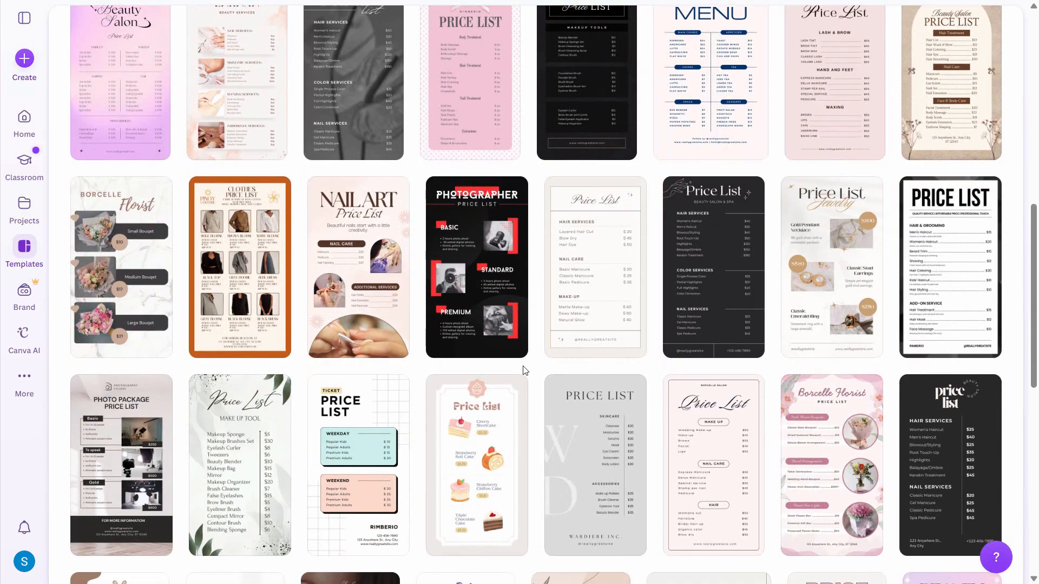
pyautogui.scroll(-5, 513, 366)
pyautogui.scroll(15, 513, 366)
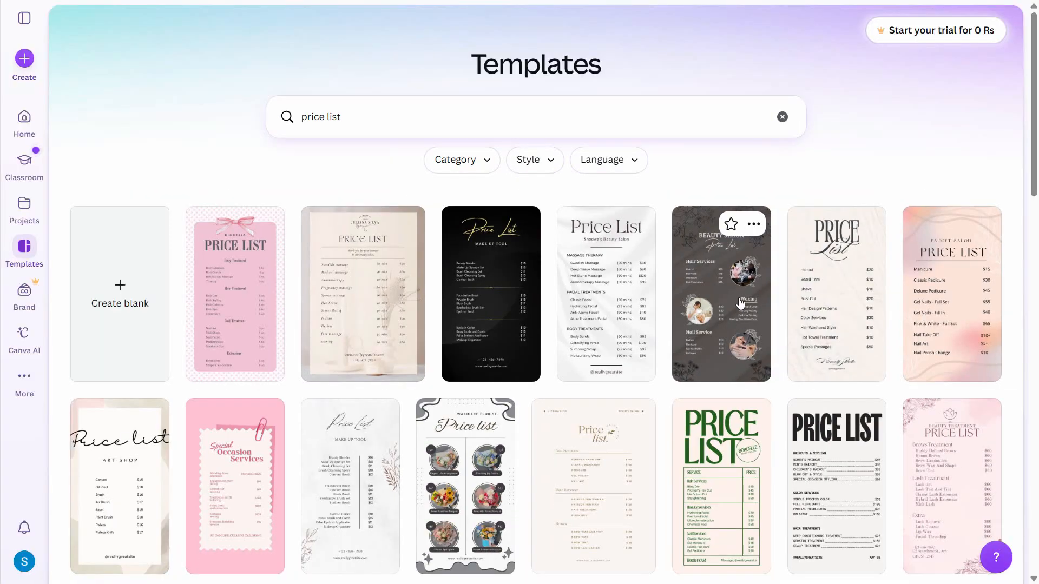
pyautogui.click(740, 303)
pyautogui.click(785, 183)
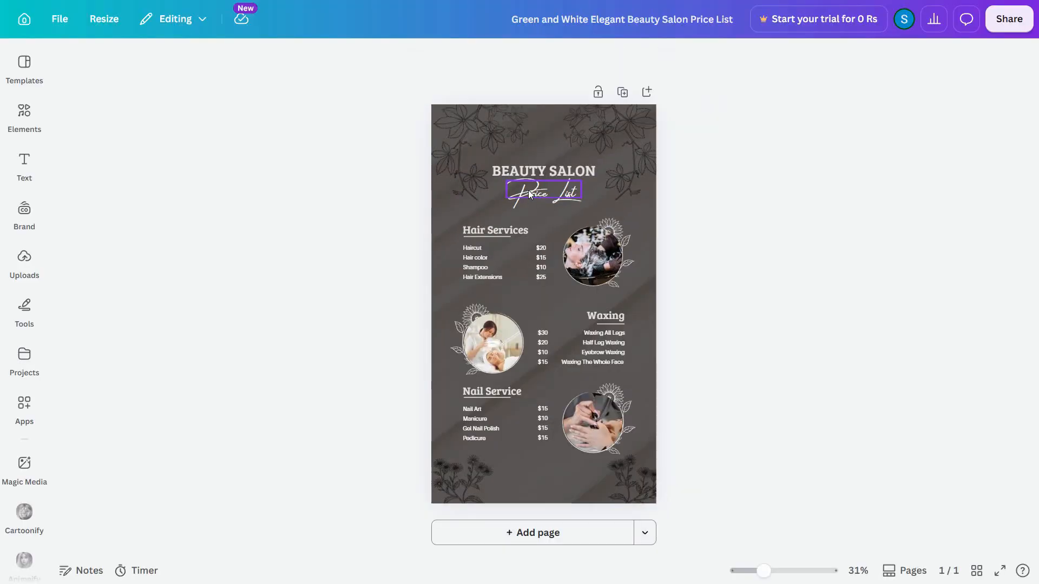
# Step: Replace the script subtitle "Price List" with "Our Prices", widen its text box to fit one line and recentre it
pyautogui.click(612, 147)
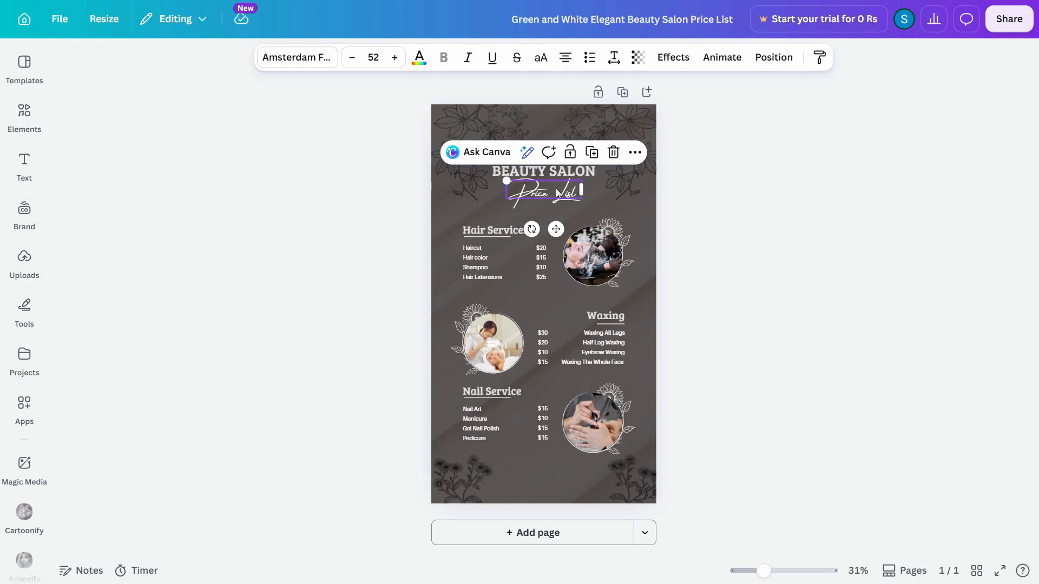
pyautogui.doubleClick(556, 188)
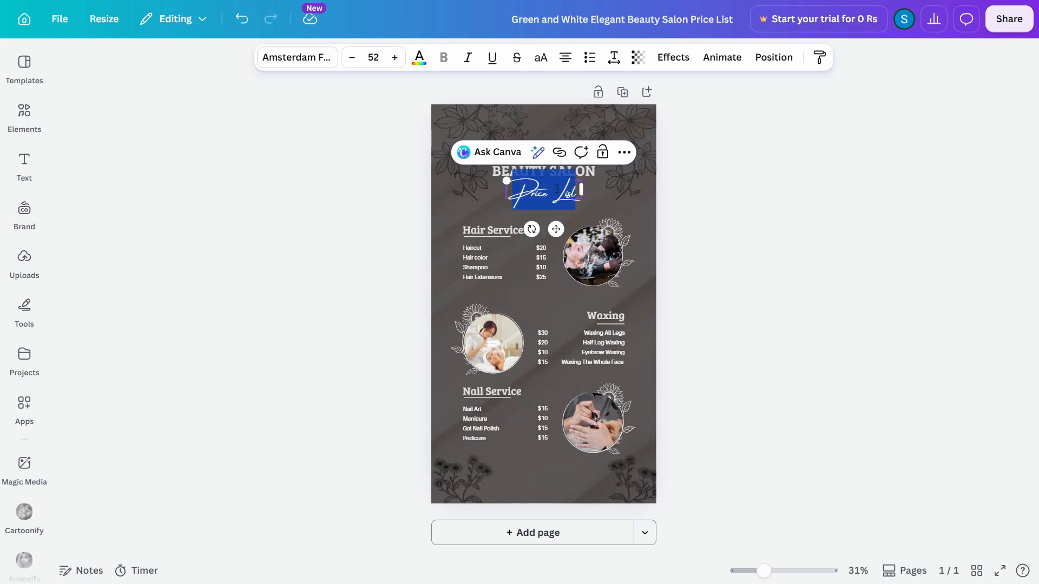
pyautogui.write('O')
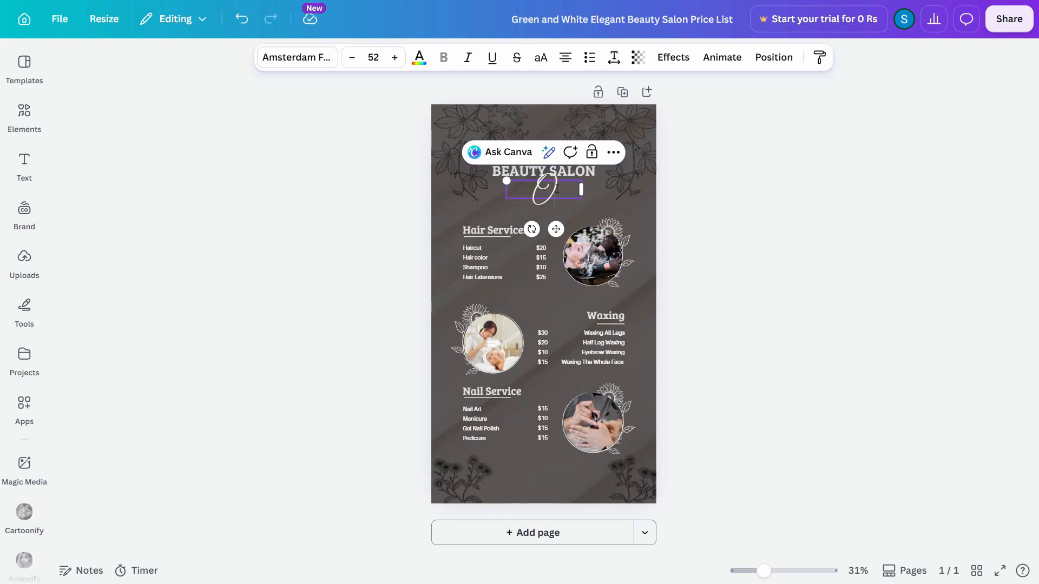
pyautogui.write('ur Prices')
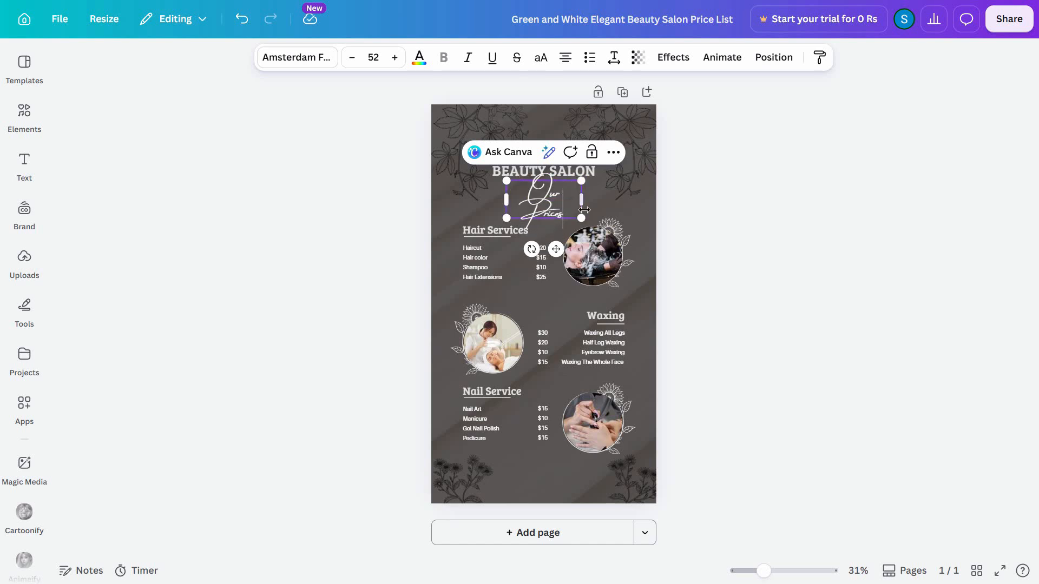
pyautogui.moveTo(582, 200); pyautogui.dragTo(613, 200)
pyautogui.moveTo(574, 196); pyautogui.dragTo(556, 197)
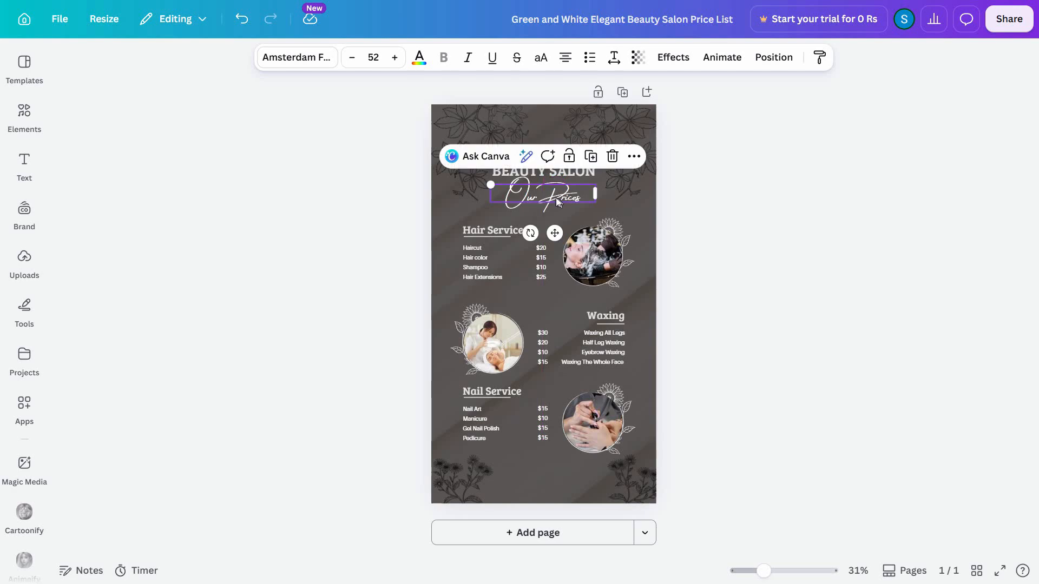
# Step: Add "YM" before the "BEAUTY SALON" title, widen its text box to fit one line and recentre it above the subtitle
pyautogui.click(540, 164)
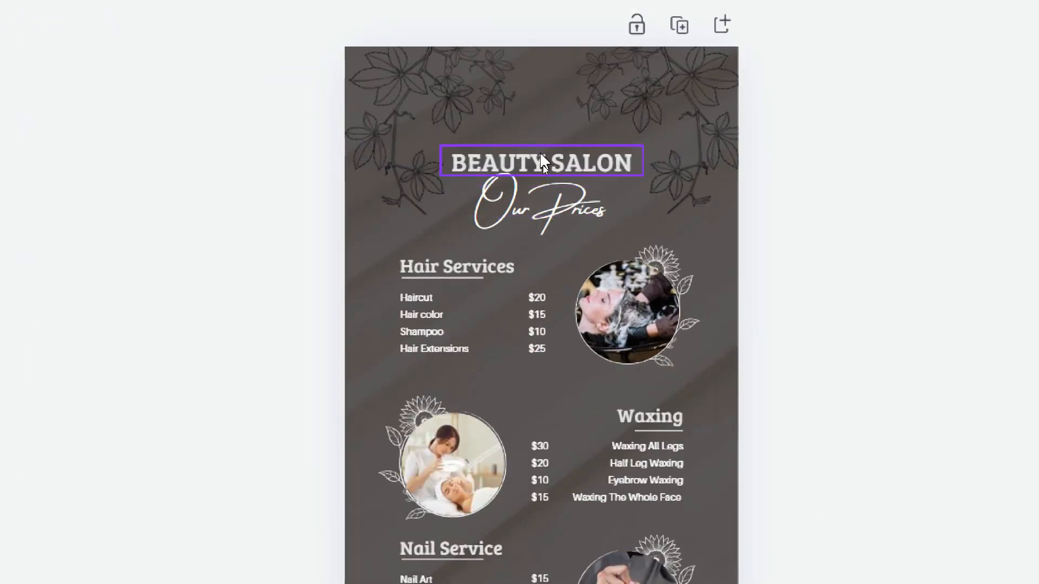
pyautogui.click(448, 163)
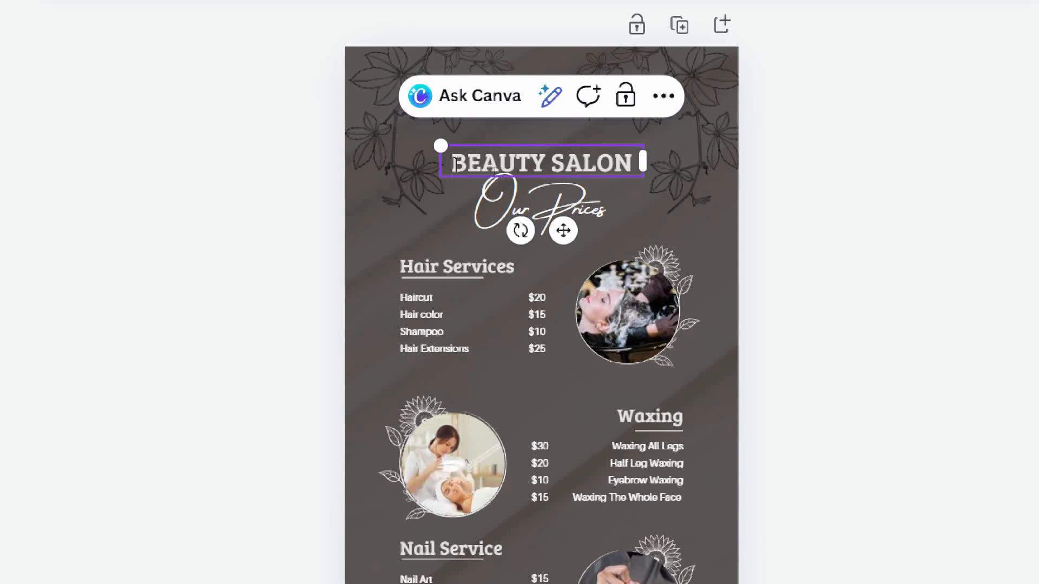
pyautogui.write('YM')
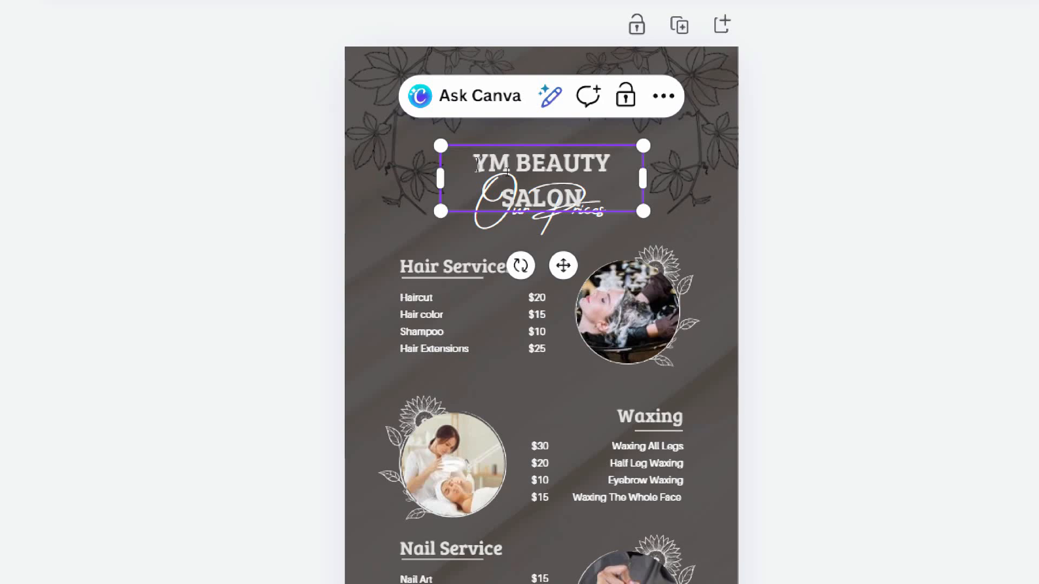
pyautogui.moveTo(643, 178); pyautogui.dragTo(680, 179)
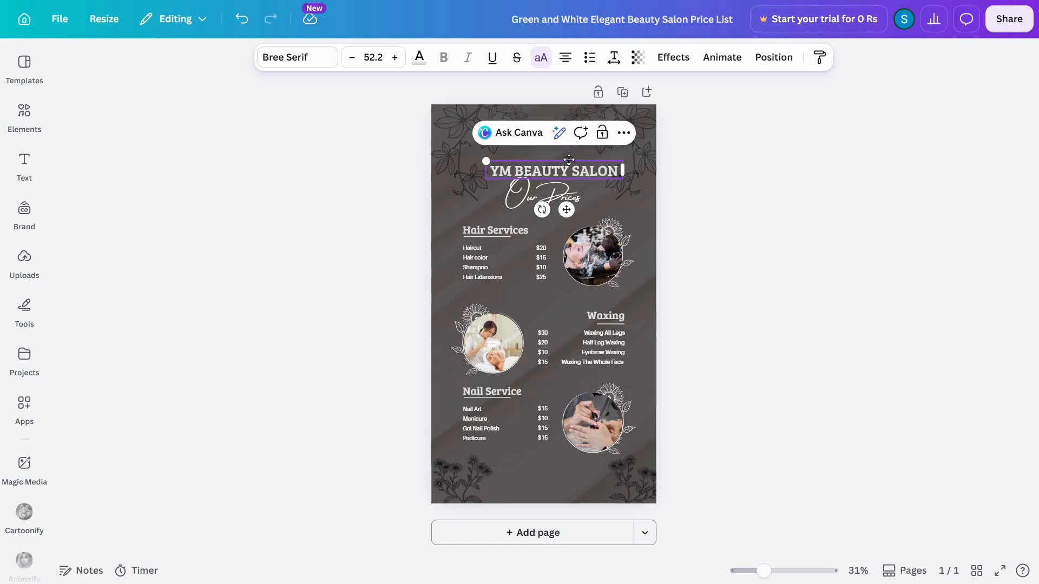
pyautogui.moveTo(569, 160); pyautogui.dragTo(564, 156)
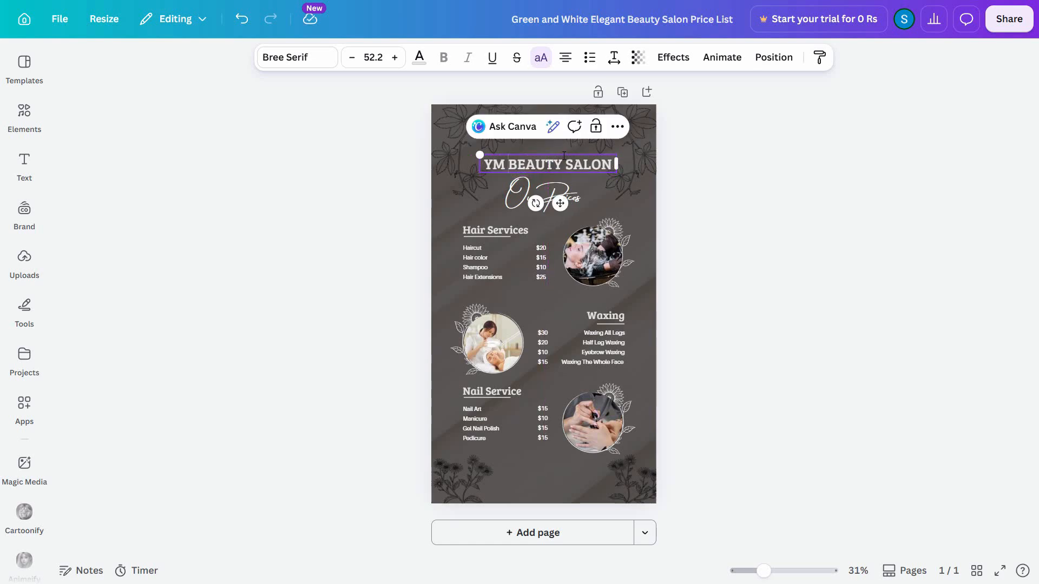
# Step: Rename the "Haircut" item under Hair Services to "Full Haircut"
pyautogui.click(491, 232)
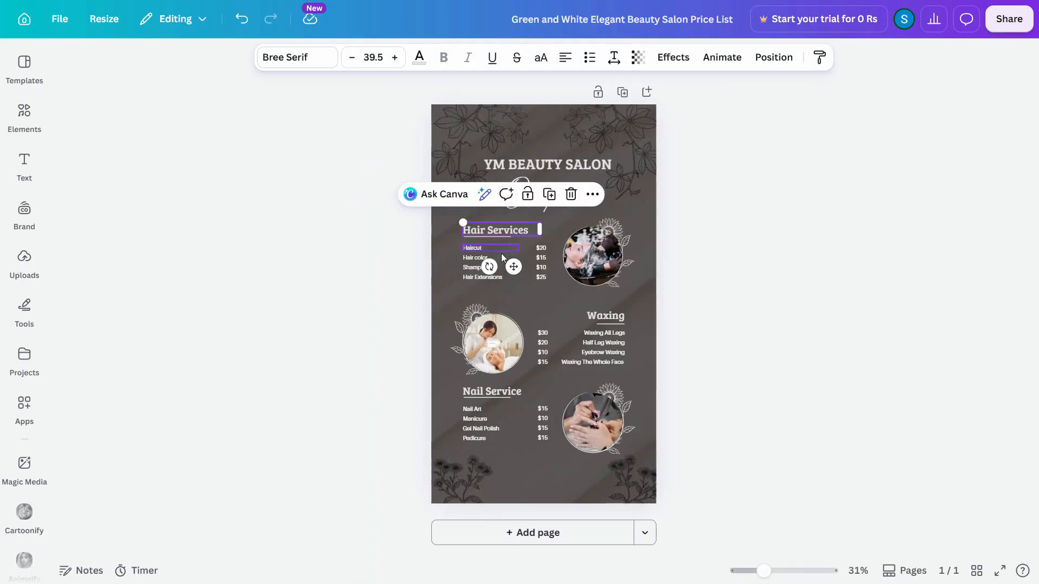
pyautogui.click(491, 249)
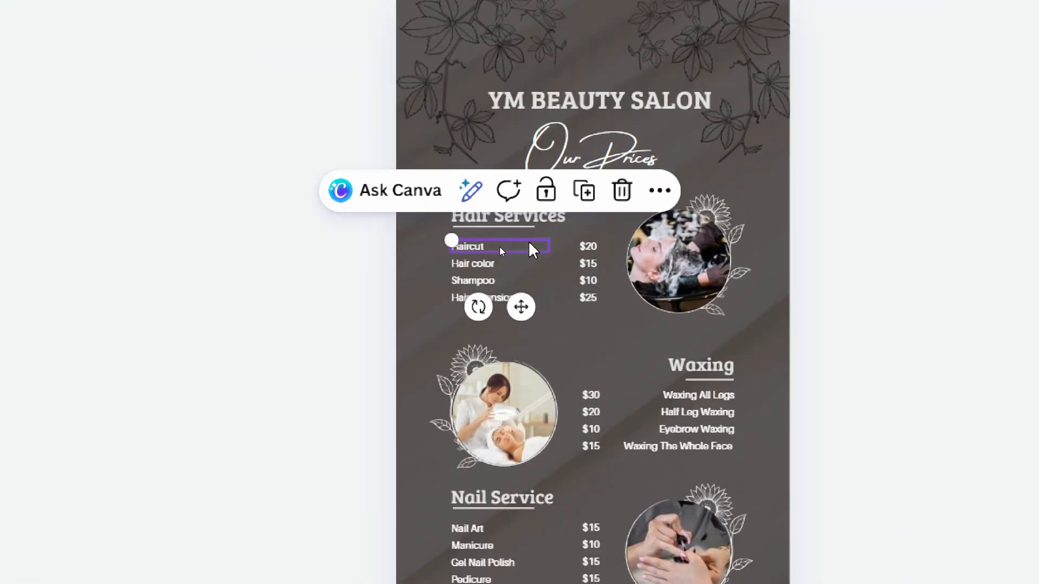
pyautogui.click(489, 250)
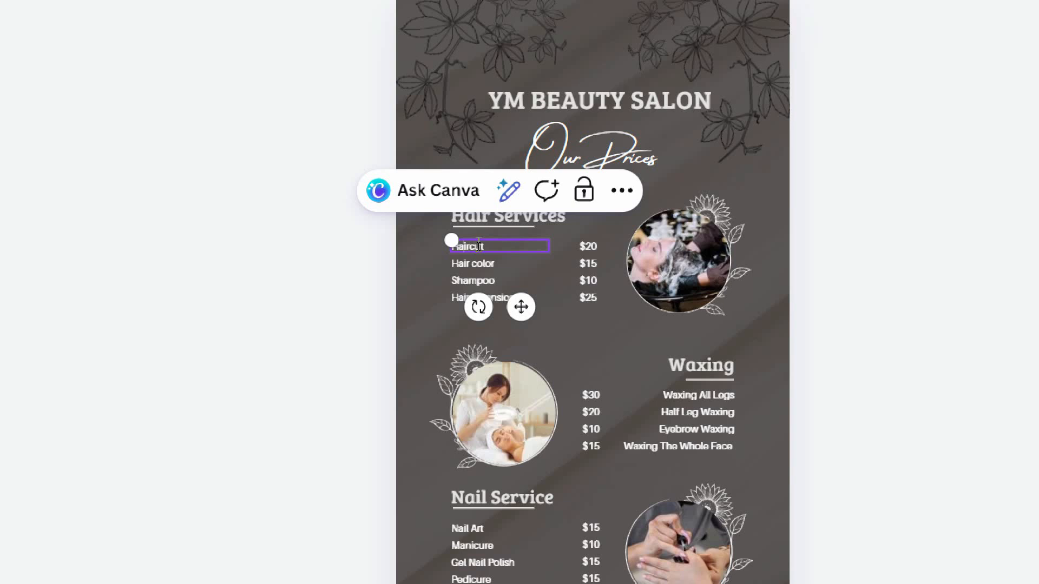
pyautogui.write('sdfd')
pyautogui.press('BackSpace')
pyautogui.press('BackSpace')
pyautogui.press('BackSpace')
pyautogui.press('BackSpace')
pyautogui.write('Full')
# Step: Set the Full Haircut price to $25
pyautogui.doubleClick(596, 249)
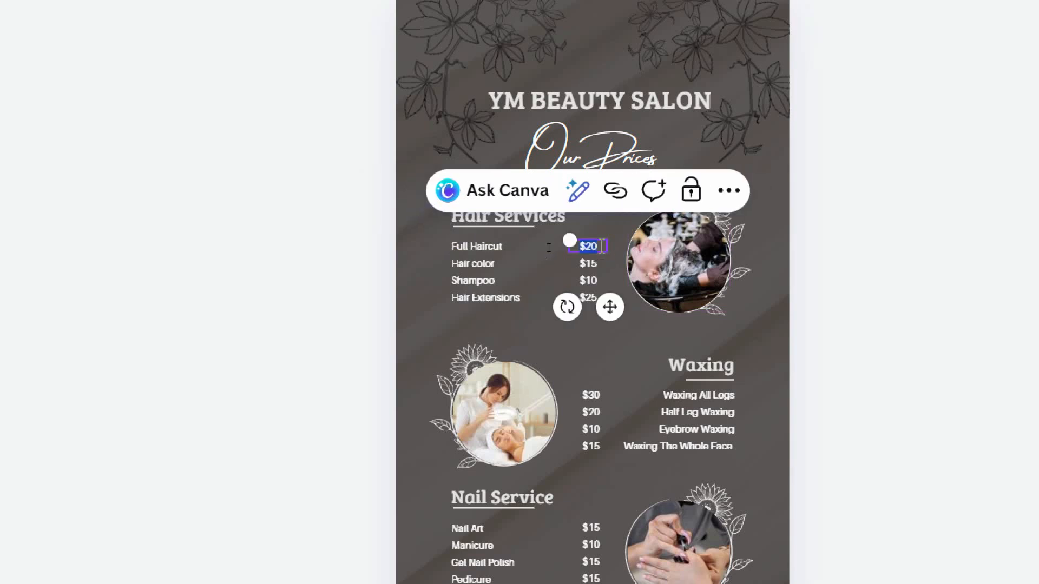
pyautogui.click(602, 246)
pyautogui.press('BackSpace')
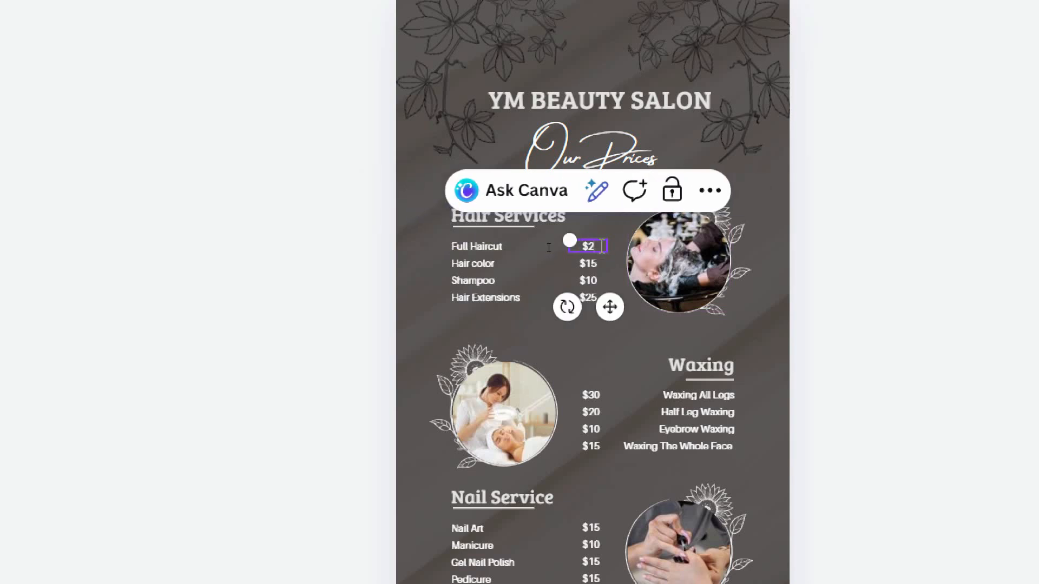
pyautogui.write('5')
pyautogui.click(587, 299)
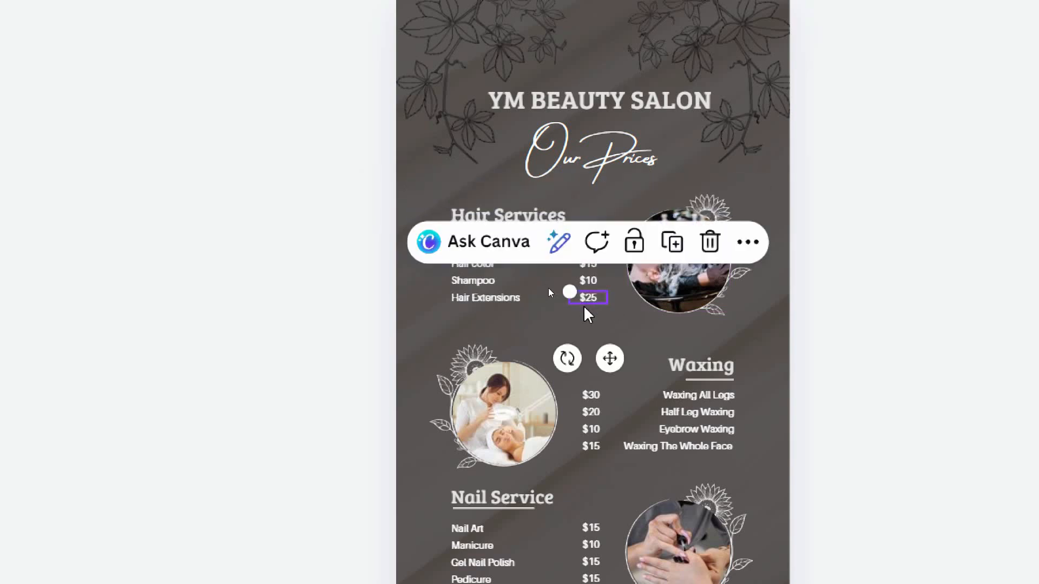
pyautogui.click(503, 300)
pyautogui.click(491, 278)
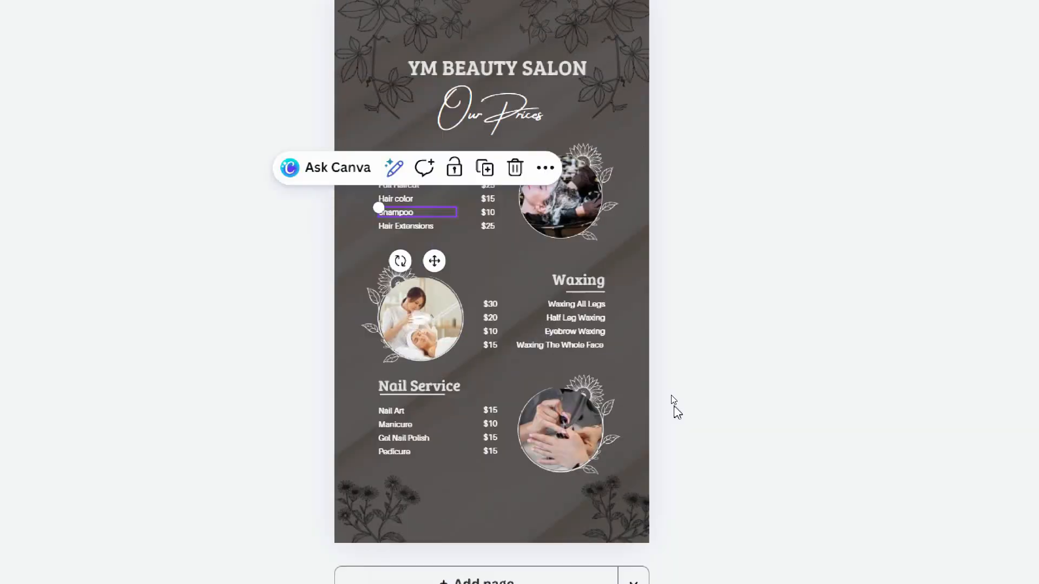
# Step: Delete the grey background image from the page
pyautogui.click(920, 368)
pyautogui.click(436, 214)
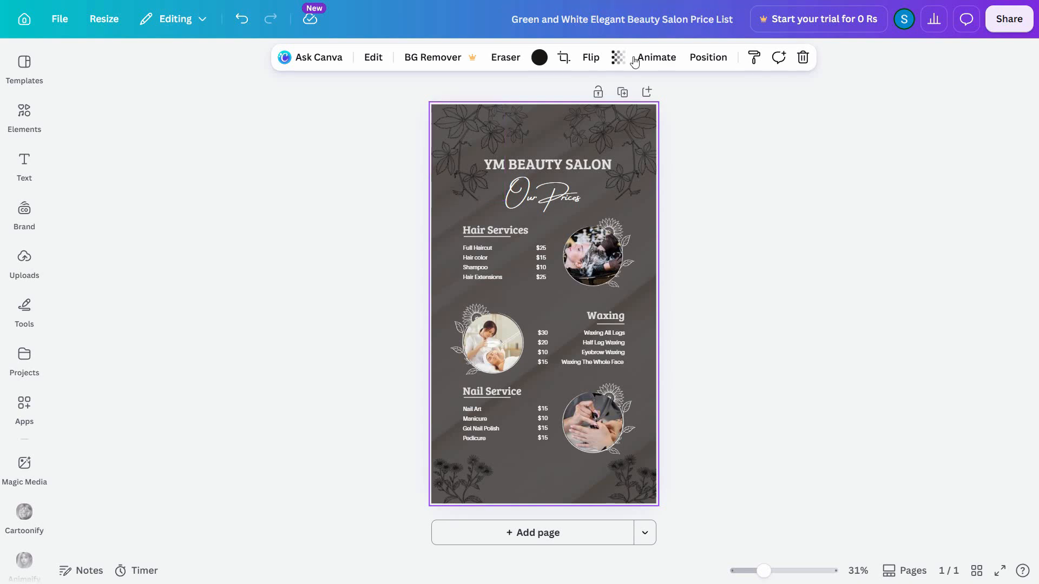
pyautogui.click(677, 227)
pyautogui.click(655, 221)
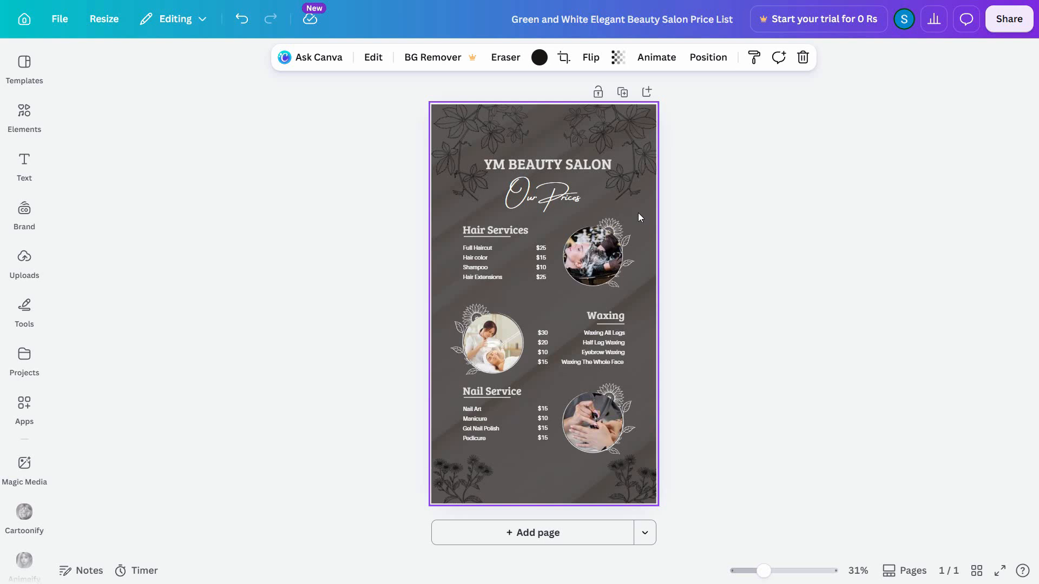
pyautogui.press('Delete')
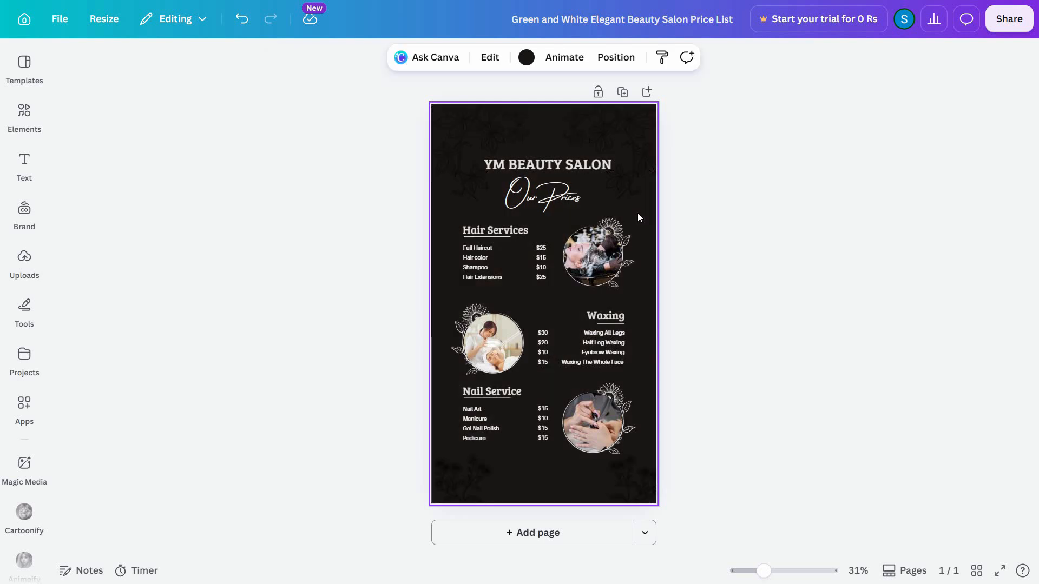
# Step: Search the design elements for "gradient"
pyautogui.click(24, 113)
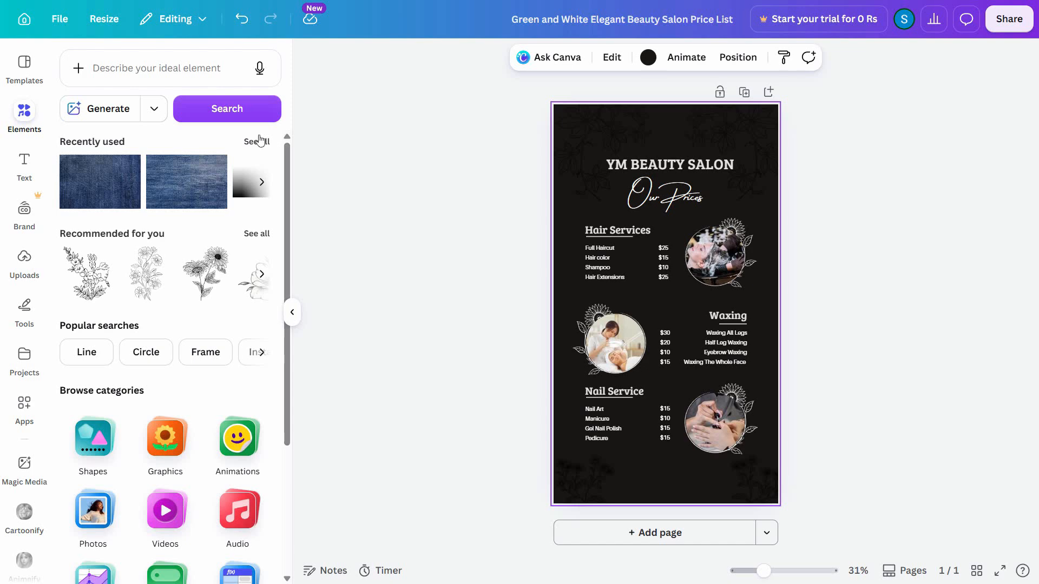
pyautogui.click(256, 141)
pyautogui.click(67, 58)
pyautogui.click(139, 82)
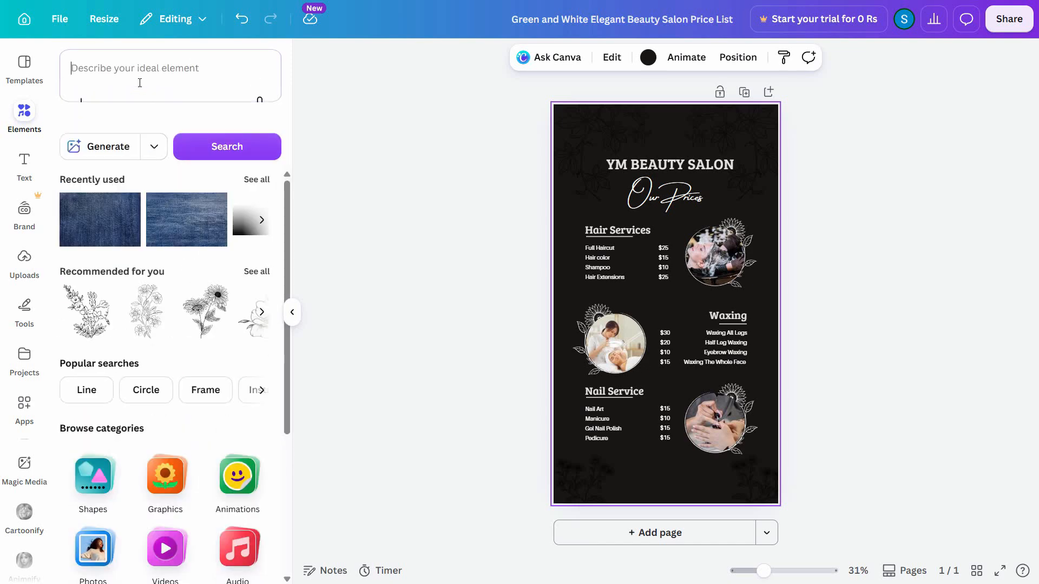
pyautogui.write('gradient')
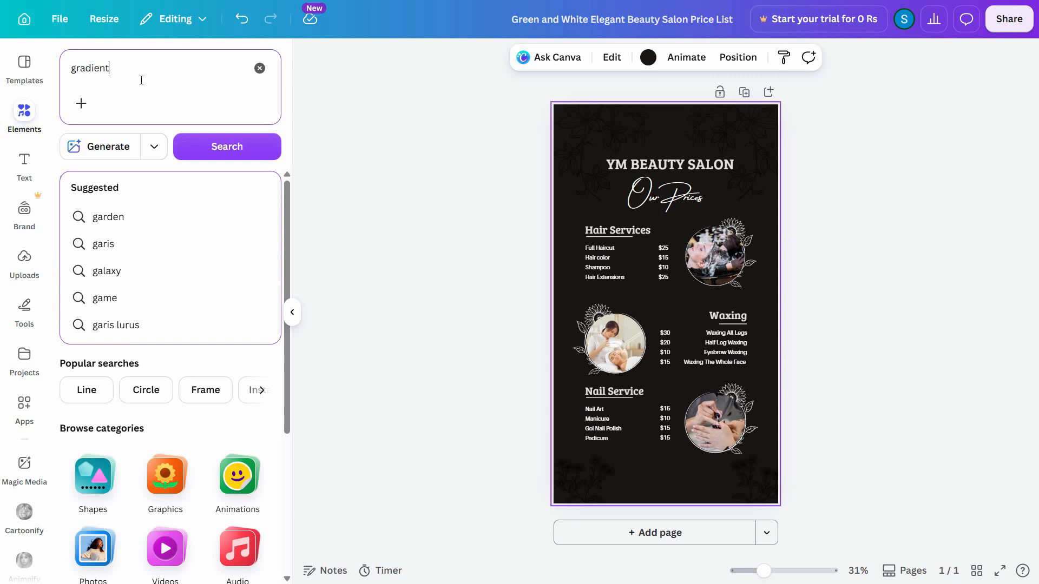
pyautogui.press('Return')
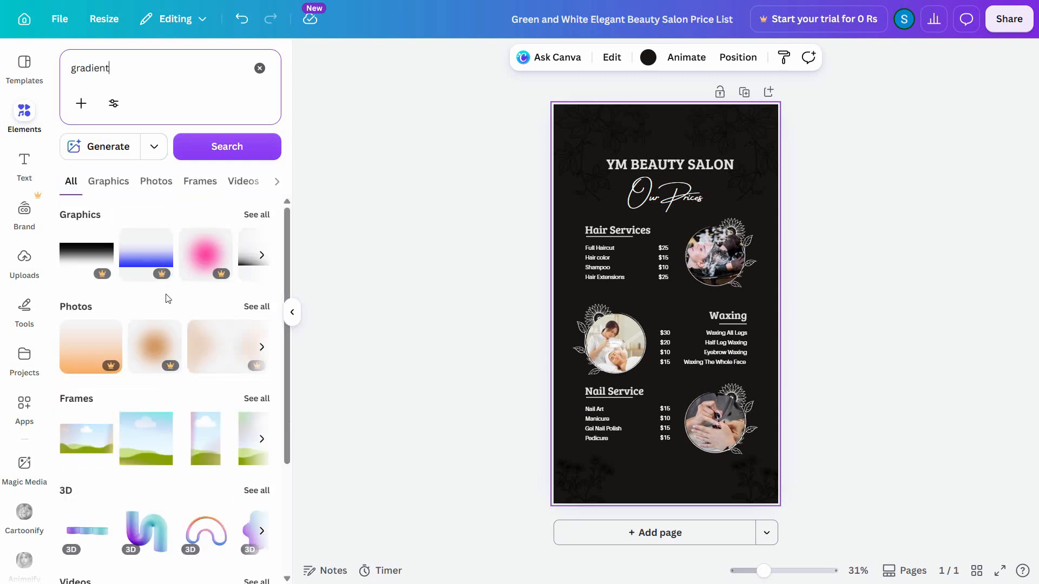
# Step: Limit the gradient results to photos and add the dark-to-light blue gradient photo to the page
pyautogui.scroll(-3, 224, 368)
pyautogui.scroll(3, 162, 297)
pyautogui.click(160, 183)
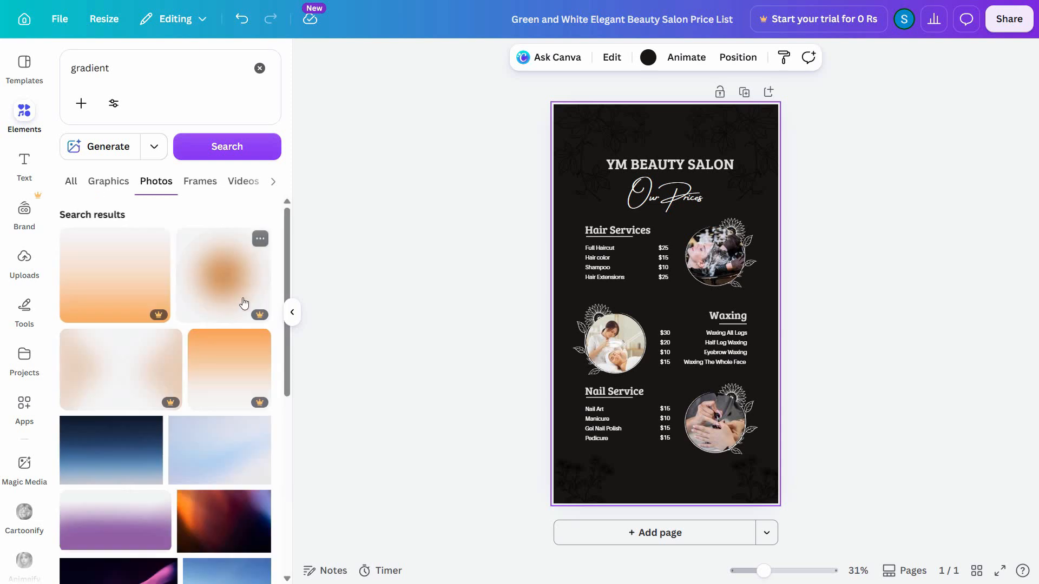
pyautogui.scroll(-3, 226, 423)
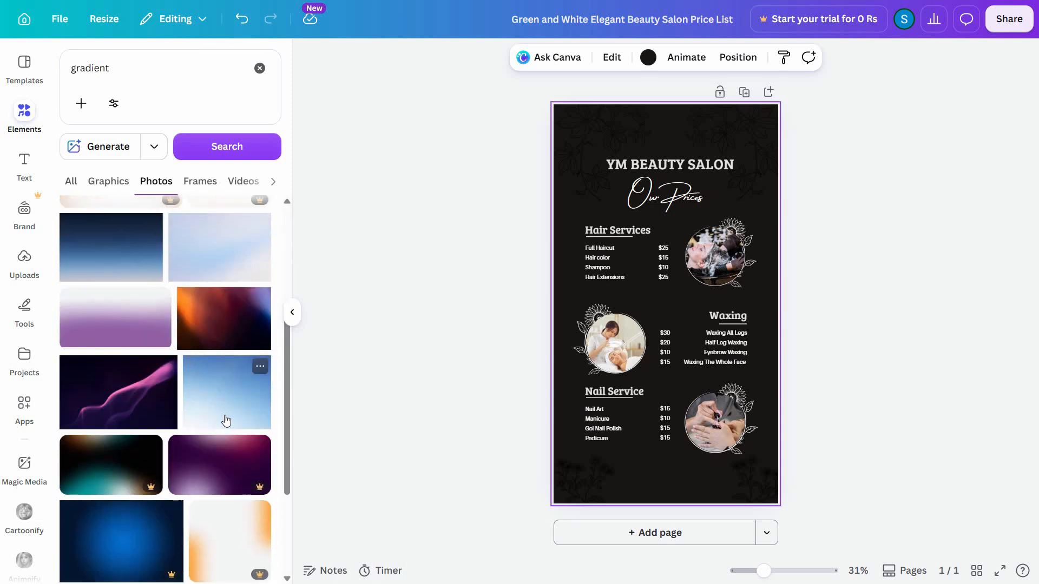
pyautogui.click(118, 262)
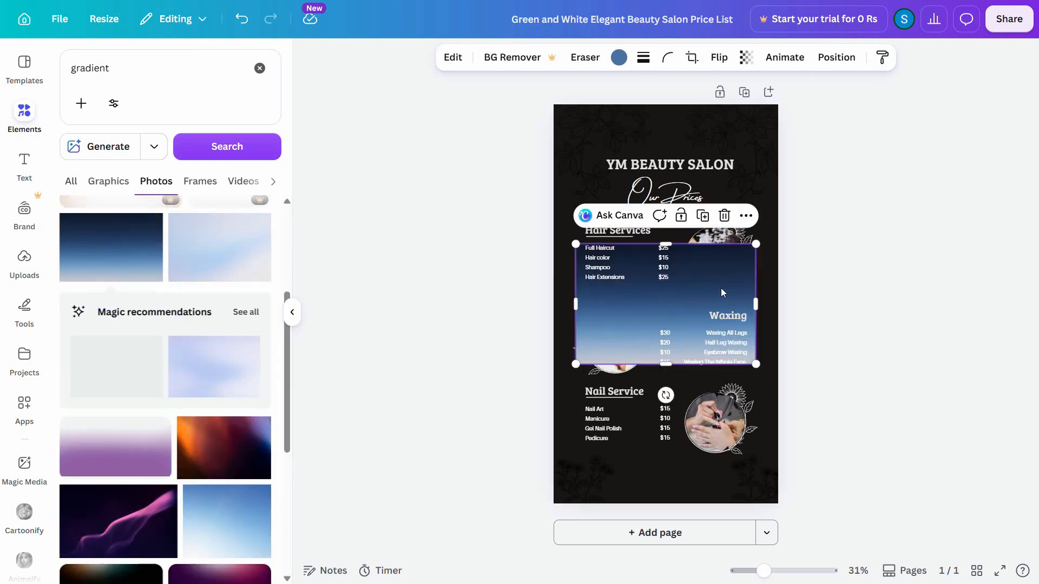
# Step: Set the blue gradient photo as the page background
pyautogui.rightClick(726, 287)
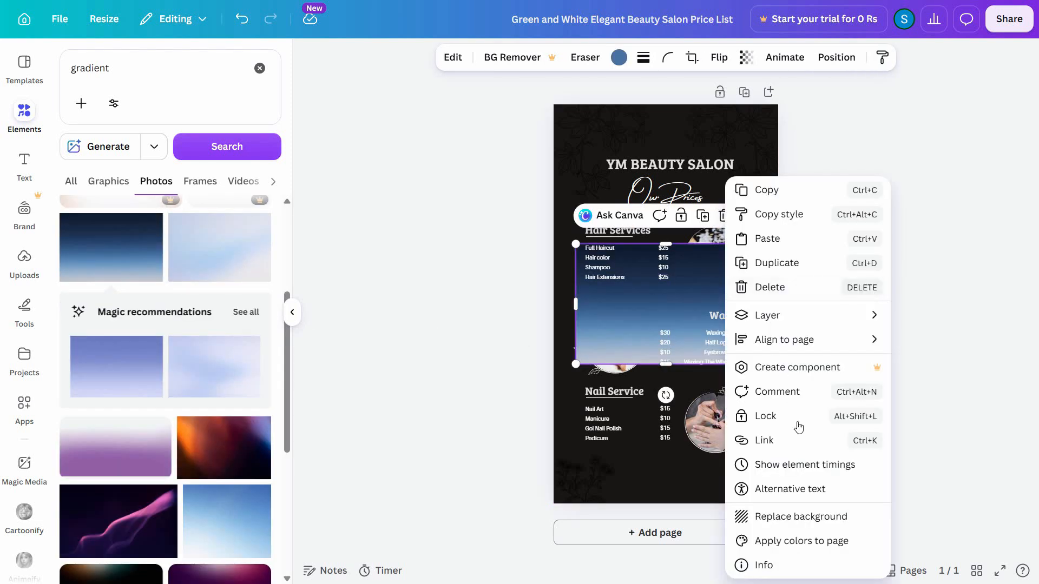
pyautogui.click(795, 518)
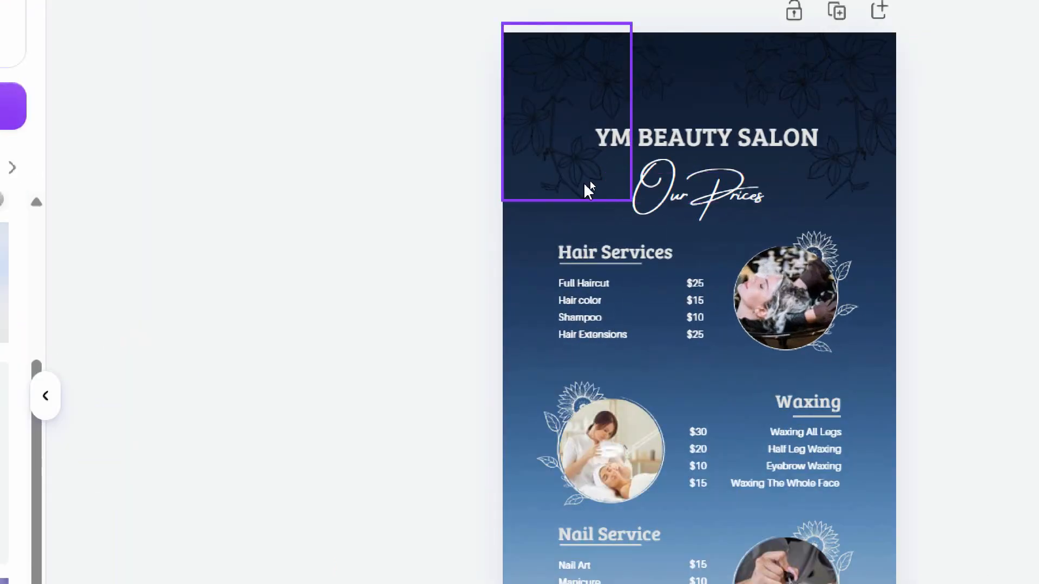
# Step: Recolour the black leaf drawings in both upper corners of the price list to white
pyautogui.click(587, 177)
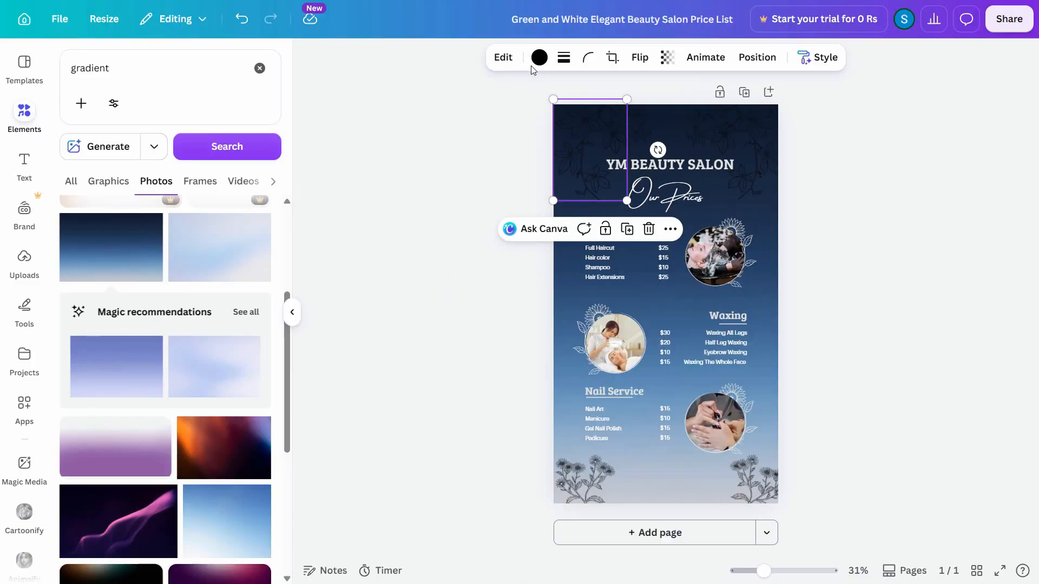
pyautogui.click(539, 58)
pyautogui.click(755, 168)
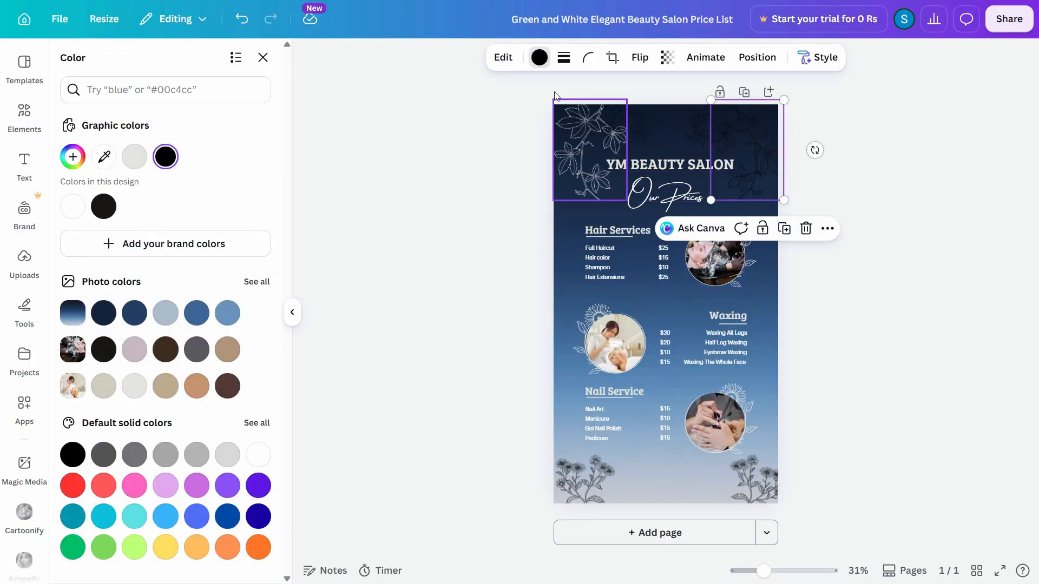
pyautogui.click(540, 59)
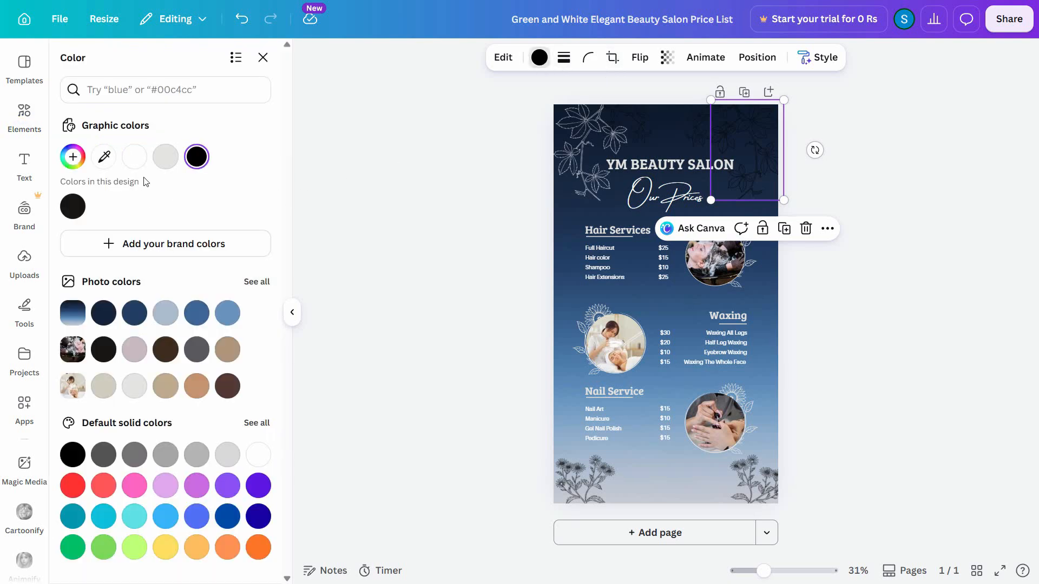
pyautogui.click(158, 164)
pyautogui.click(767, 482)
pyautogui.click(881, 481)
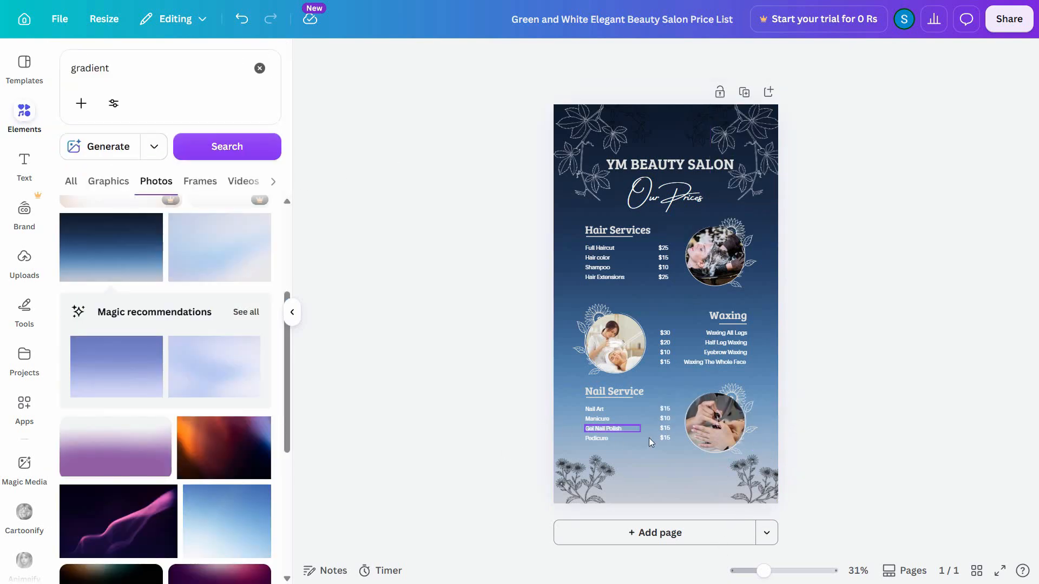
# Step: Delete the photo from the circular frame beside the Waxing list
pyautogui.click(713, 430)
pyautogui.click(605, 358)
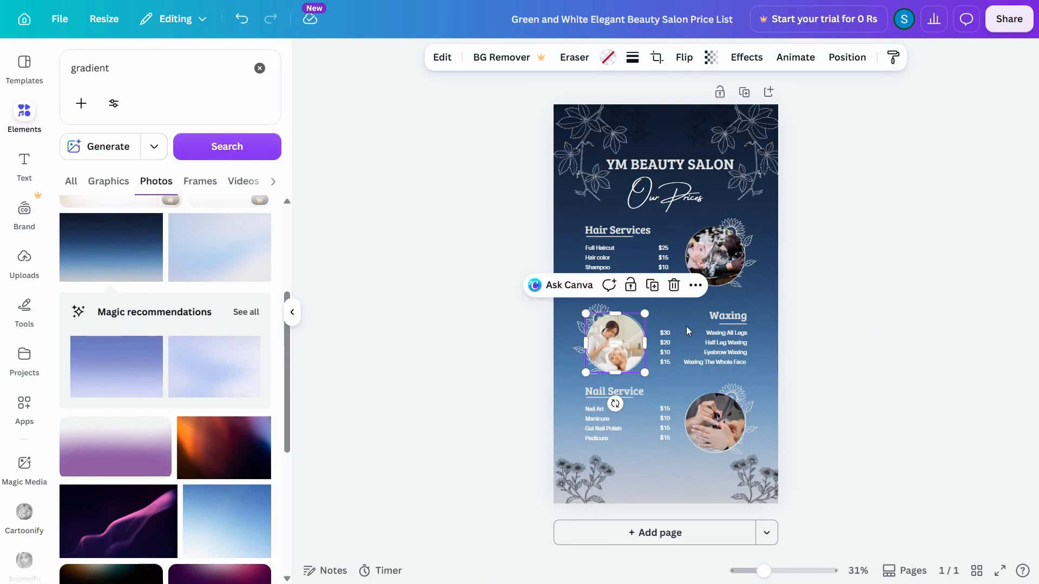
pyautogui.click(722, 259)
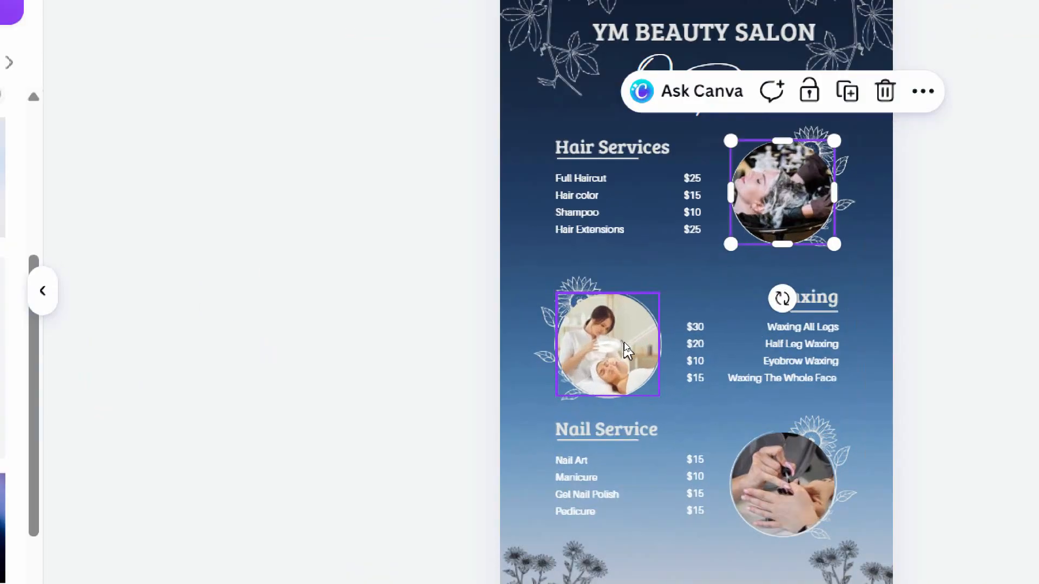
pyautogui.click(627, 349)
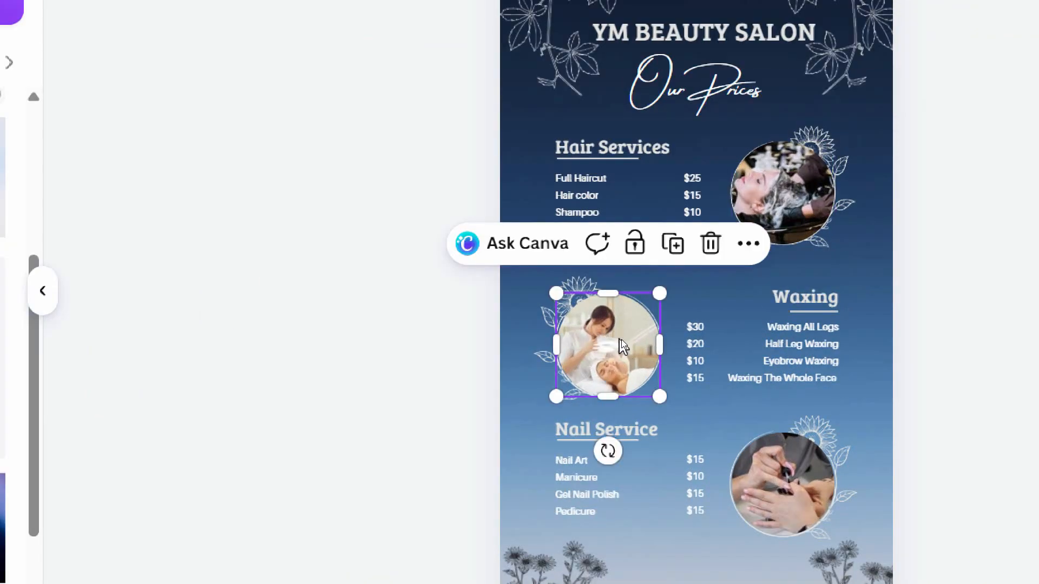
pyautogui.press('Delete')
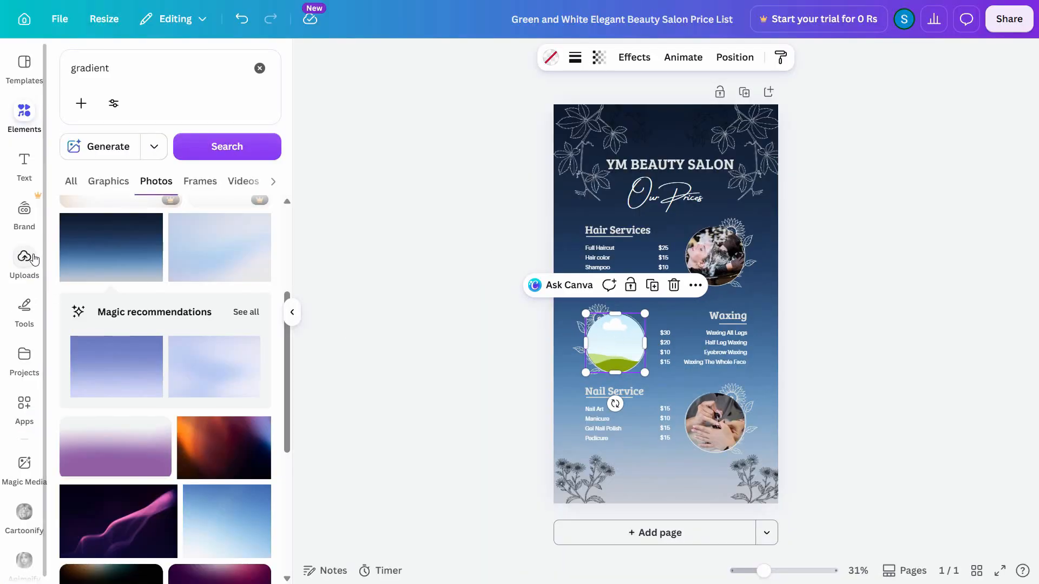
# Step: Fill the empty circular frame beside the Waxing list with the uploaded outdoor photo of the man in a dark shirt
pyautogui.click(24, 258)
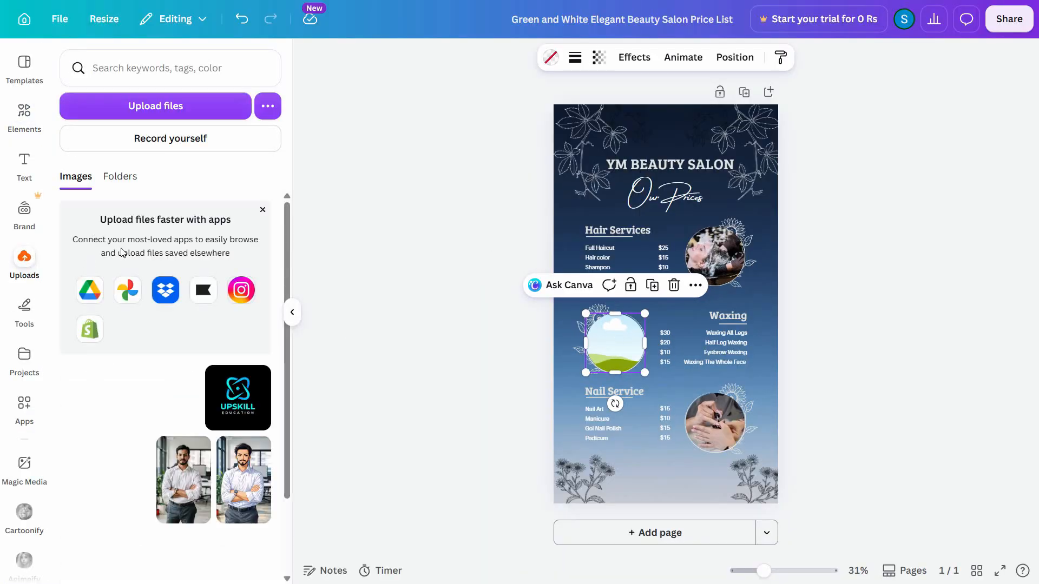
pyautogui.scroll(-2, 195, 411)
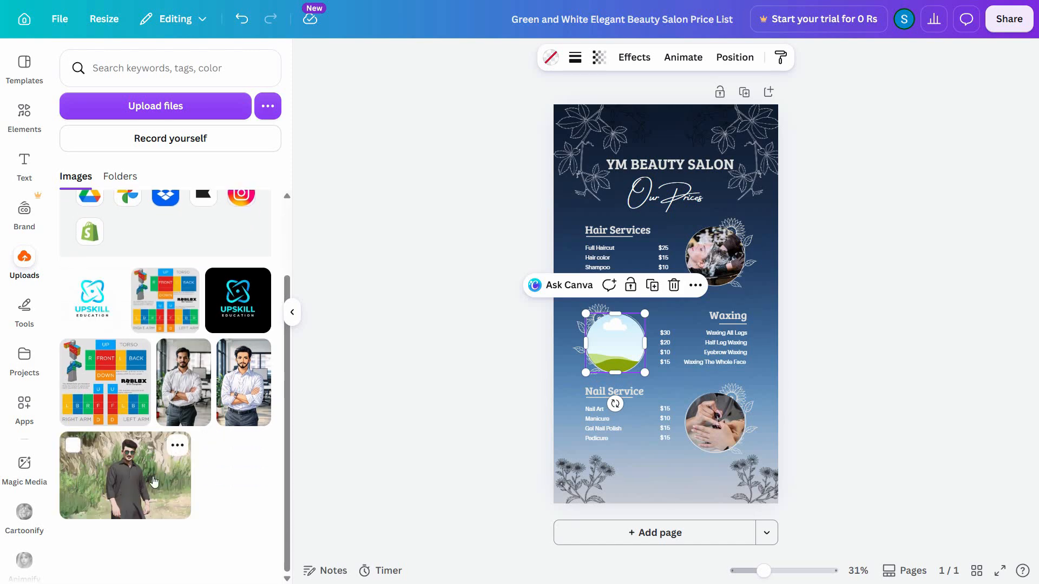
pyautogui.moveTo(178, 466); pyautogui.dragTo(615, 348)
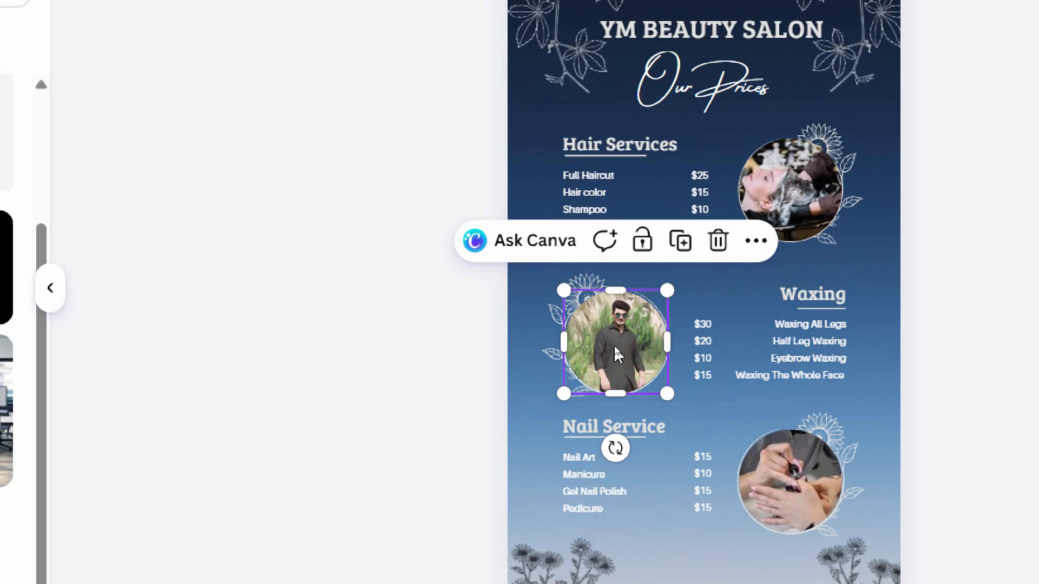
# Step: Enlarge the photo inside the Waxing frame and reposition it so the man's head and upper body fill the circle
pyautogui.doubleClick(614, 346)
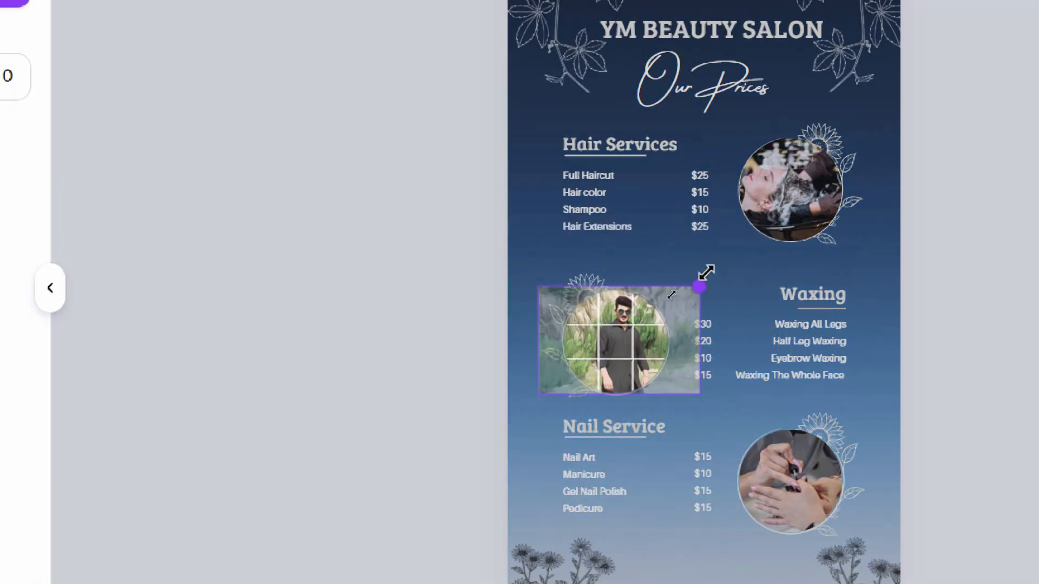
pyautogui.moveTo(706, 272); pyautogui.dragTo(780, 240)
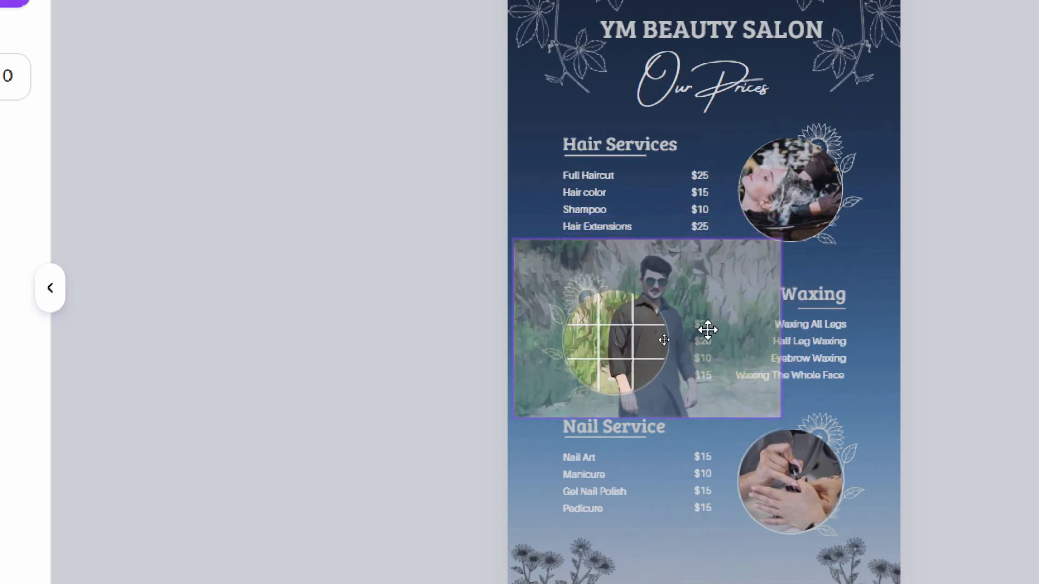
pyautogui.moveTo(708, 330); pyautogui.dragTo(669, 375)
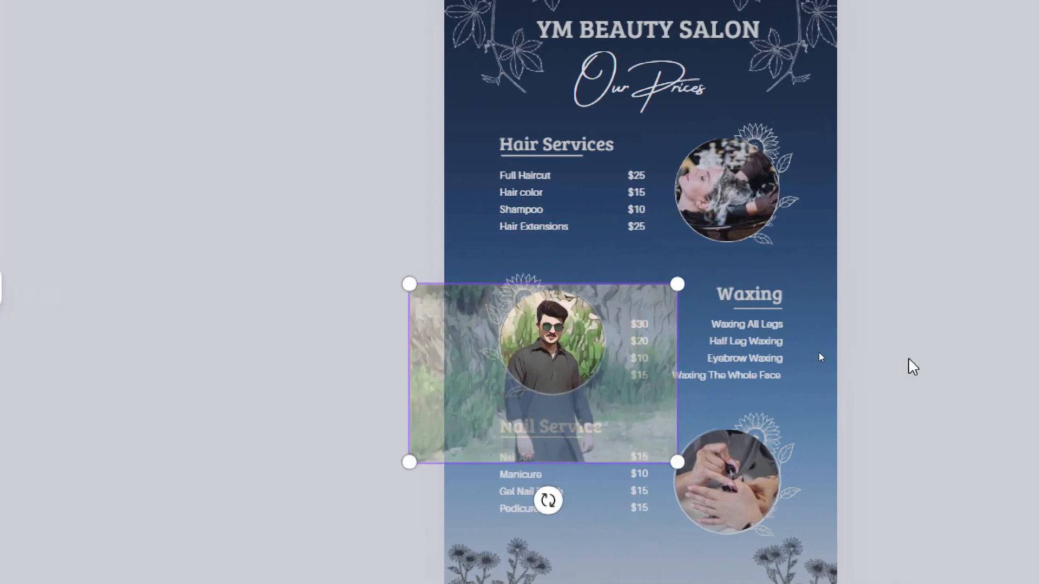
pyautogui.click(912, 365)
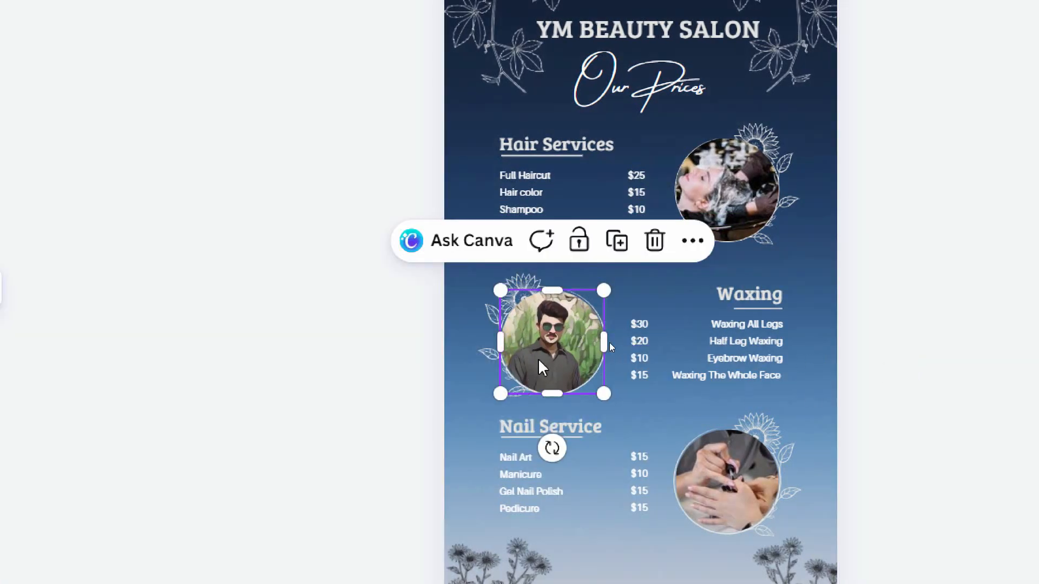
pyautogui.click(758, 174)
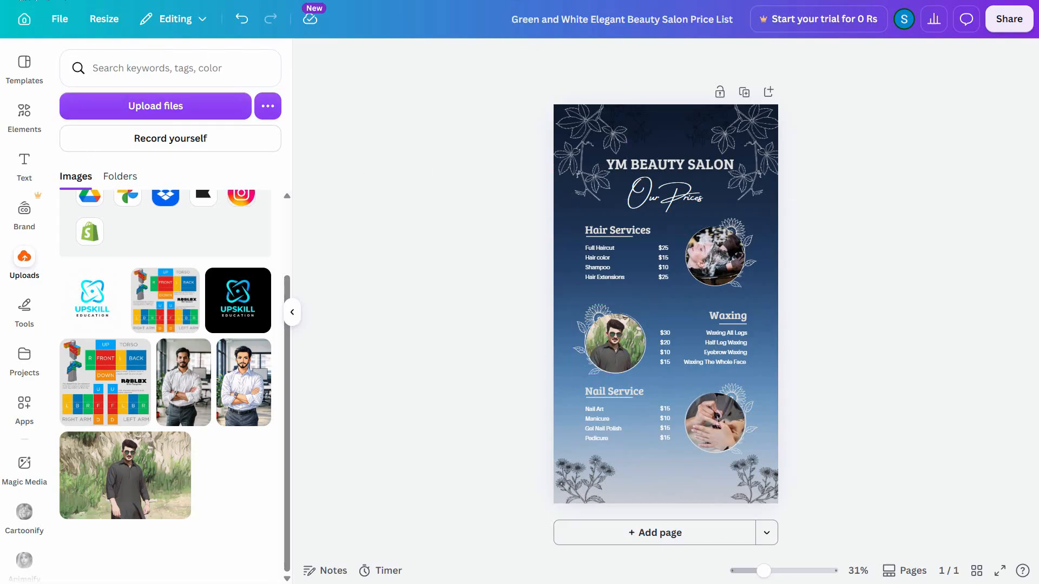
# Step: Look through the price list template search results in the other browser tab and return to the salon design
pyautogui.press('F11')
pyautogui.click(90, 15)
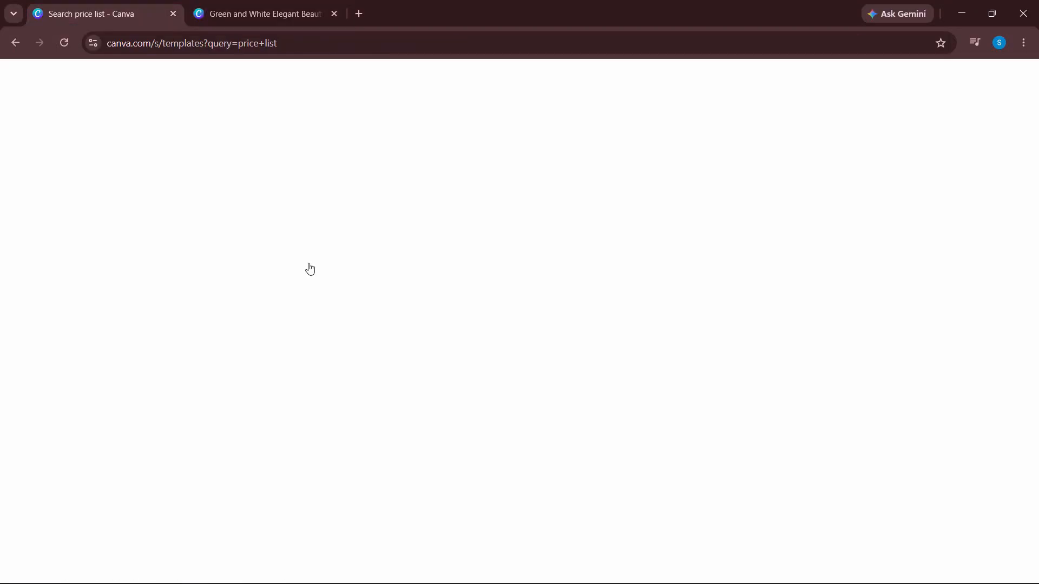
pyautogui.click(984, 89)
pyautogui.scroll(-12, 621, 360)
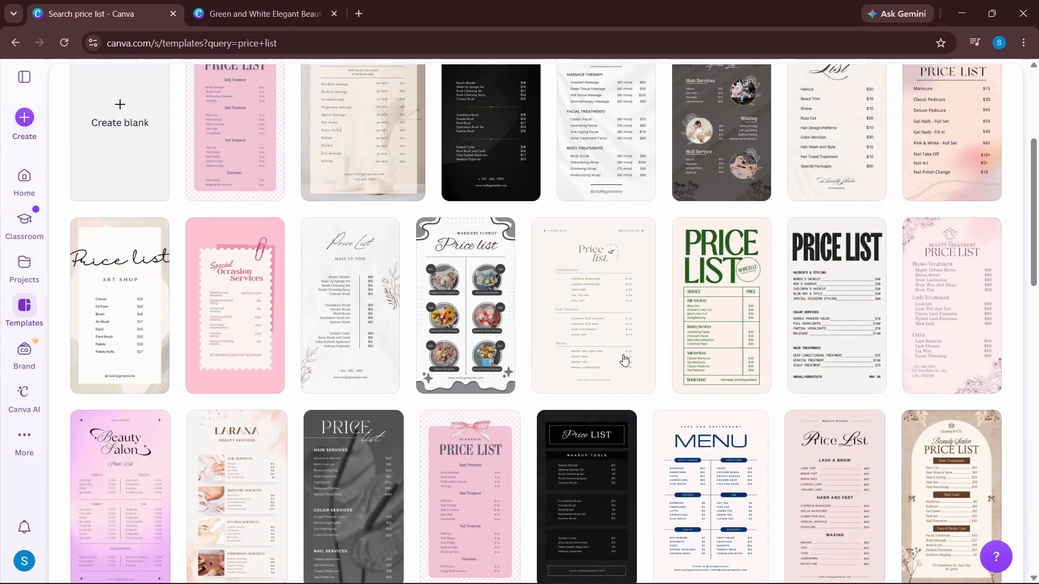
pyautogui.scroll(-7, 787, 358)
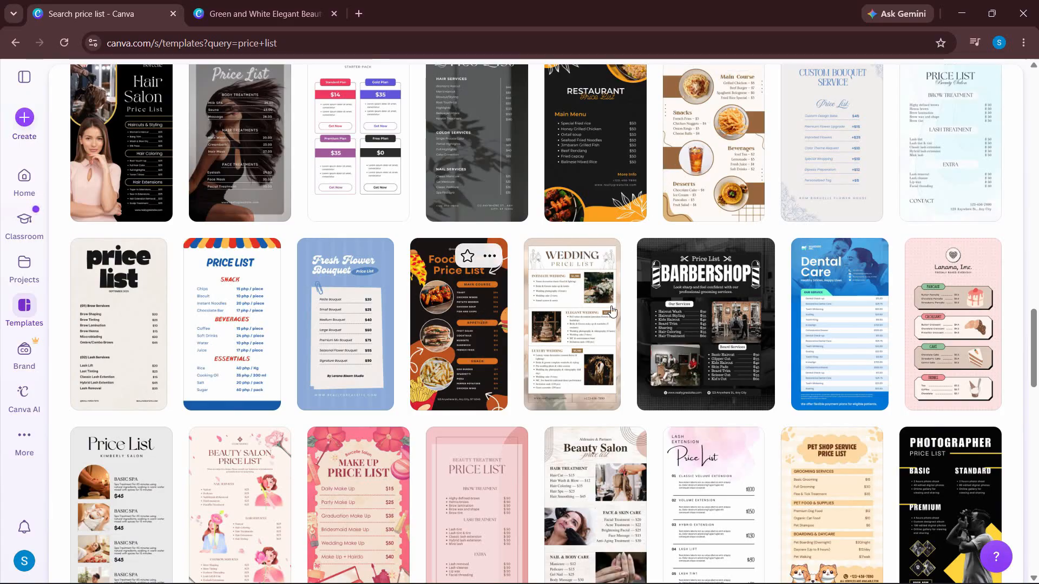
pyautogui.scroll(-9, 541, 270)
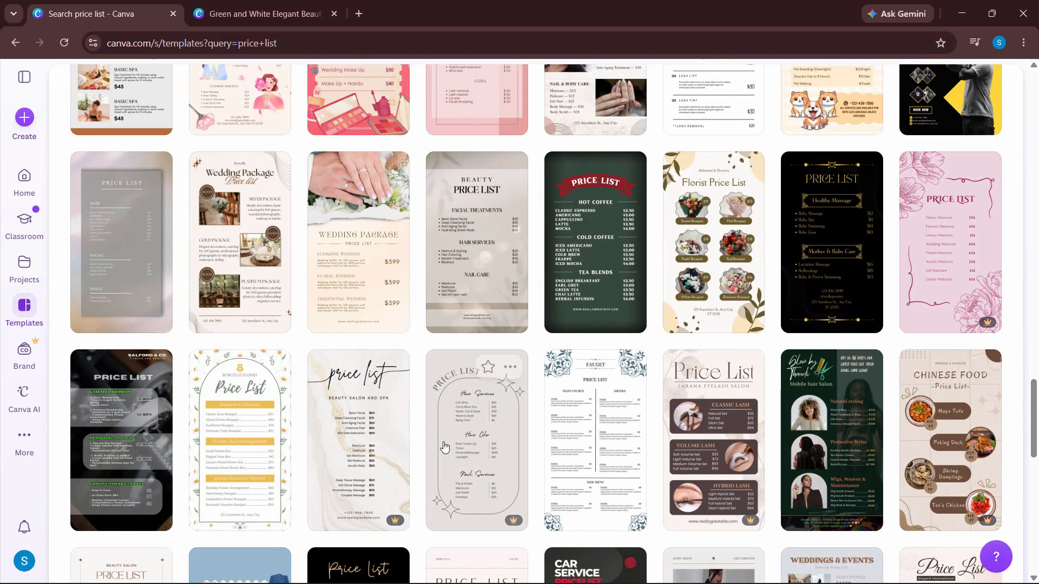
pyautogui.scroll(-10, 446, 449)
pyautogui.scroll(20, 446, 449)
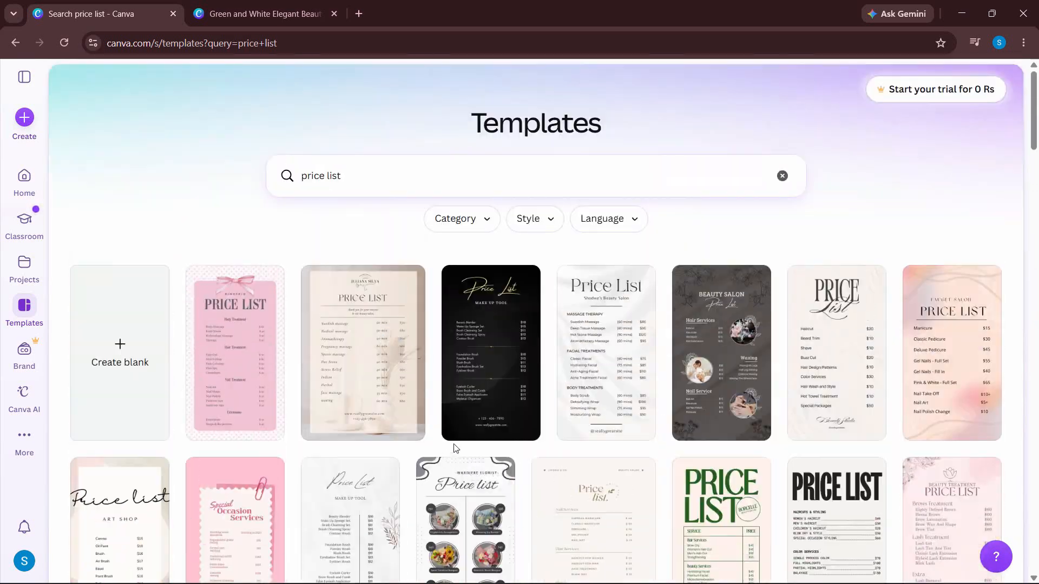
pyautogui.click(198, 6)
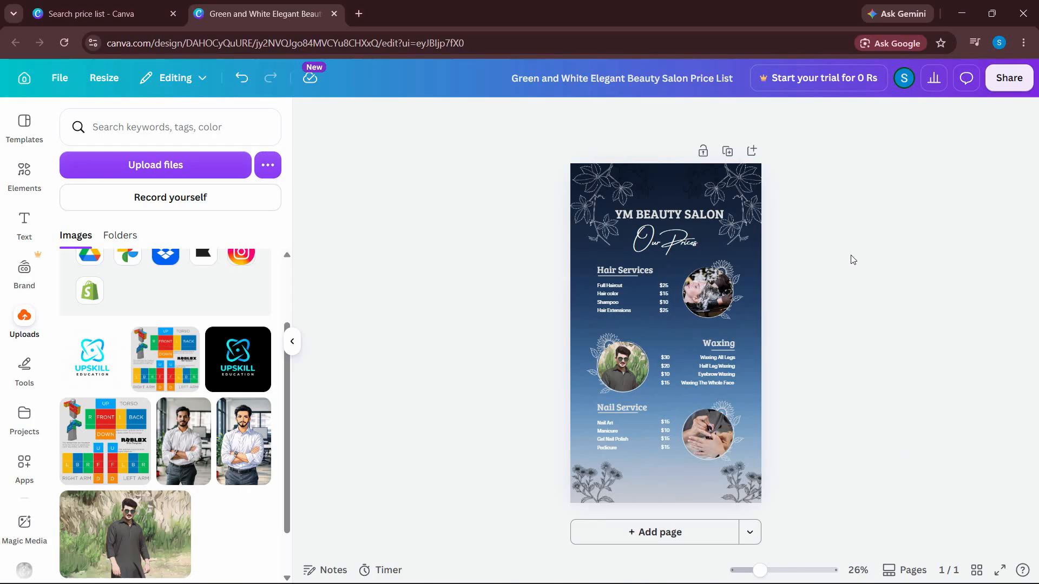
# Step: Download the price list design as a PDF Standard file
pyautogui.click(1011, 81)
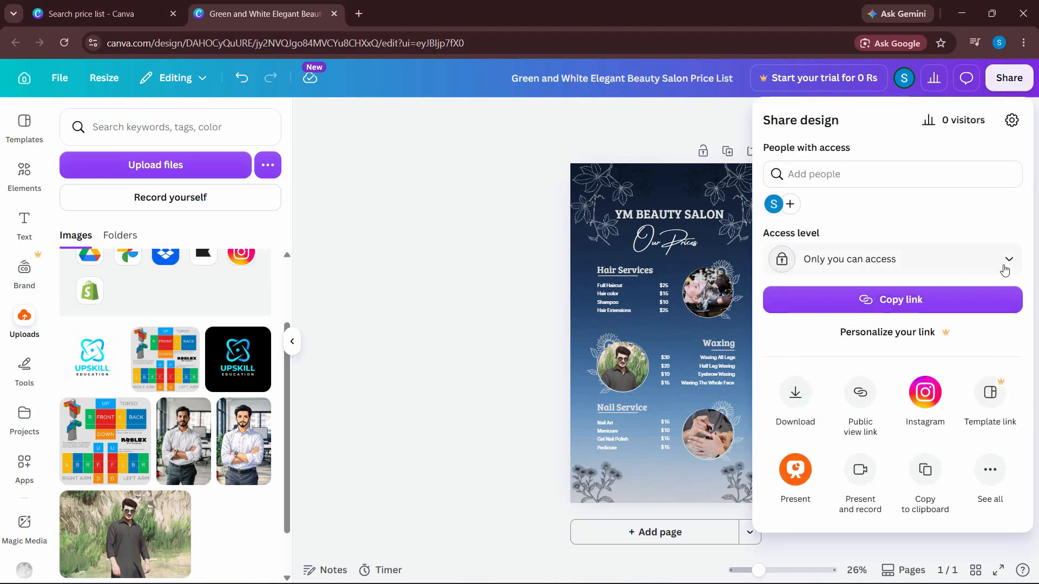
pyautogui.click(796, 412)
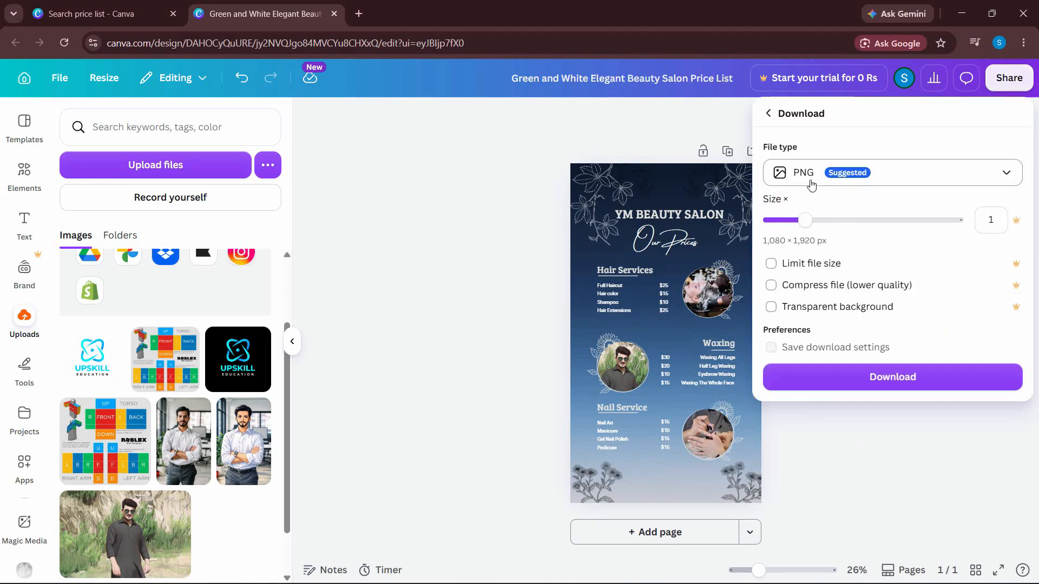
pyautogui.click(865, 172)
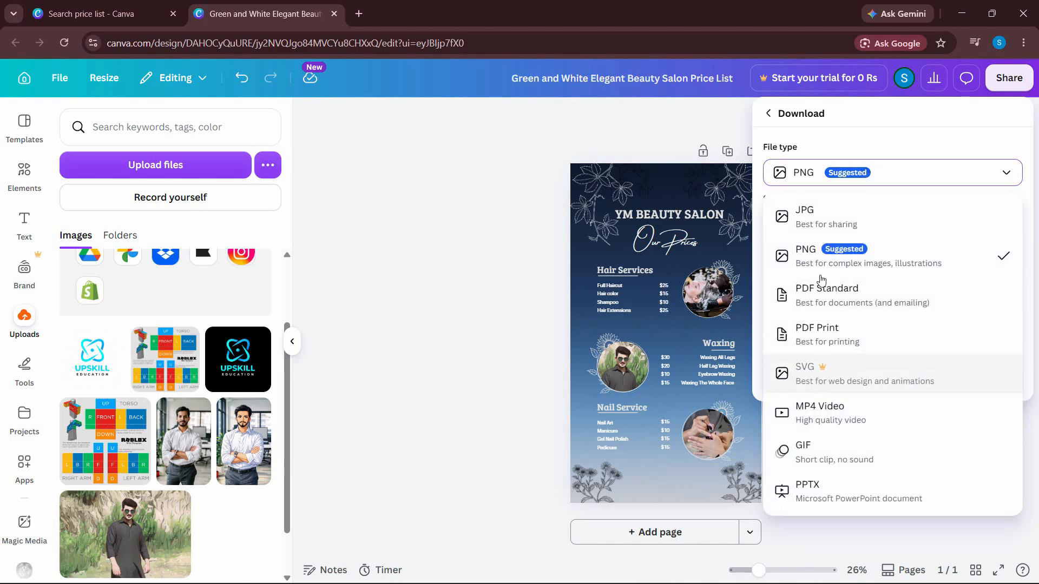
pyautogui.click(823, 303)
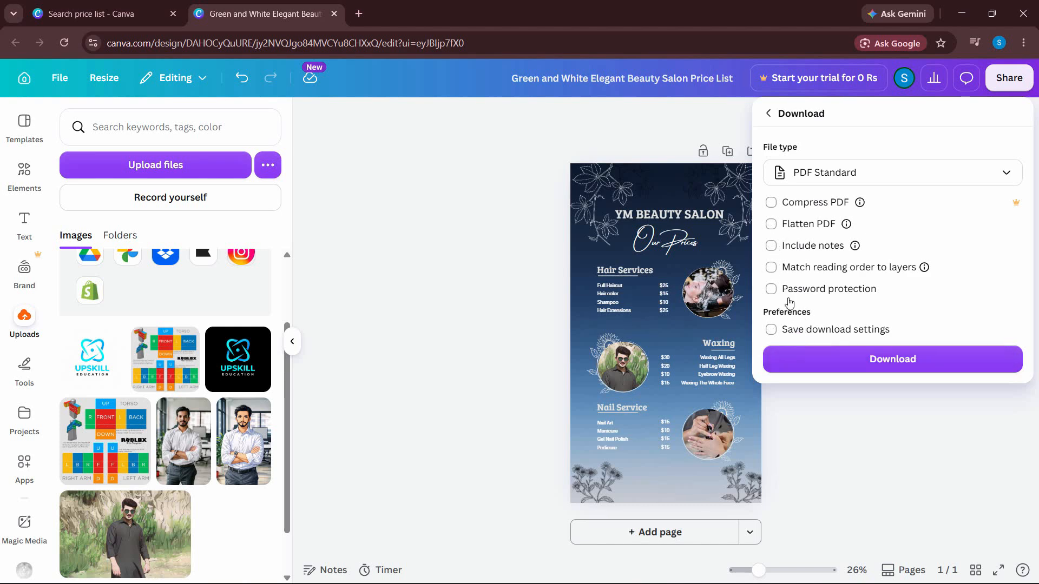
pyautogui.click(854, 365)
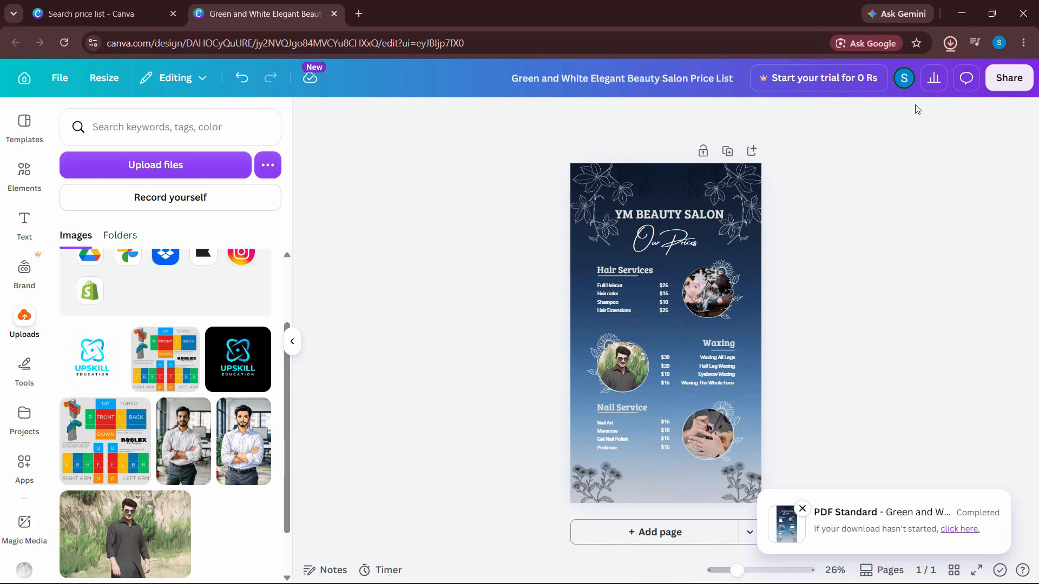
# Step: Show the downloaded PDF in its folder, rename it as My Salon Services and open it
pyautogui.click(951, 43)
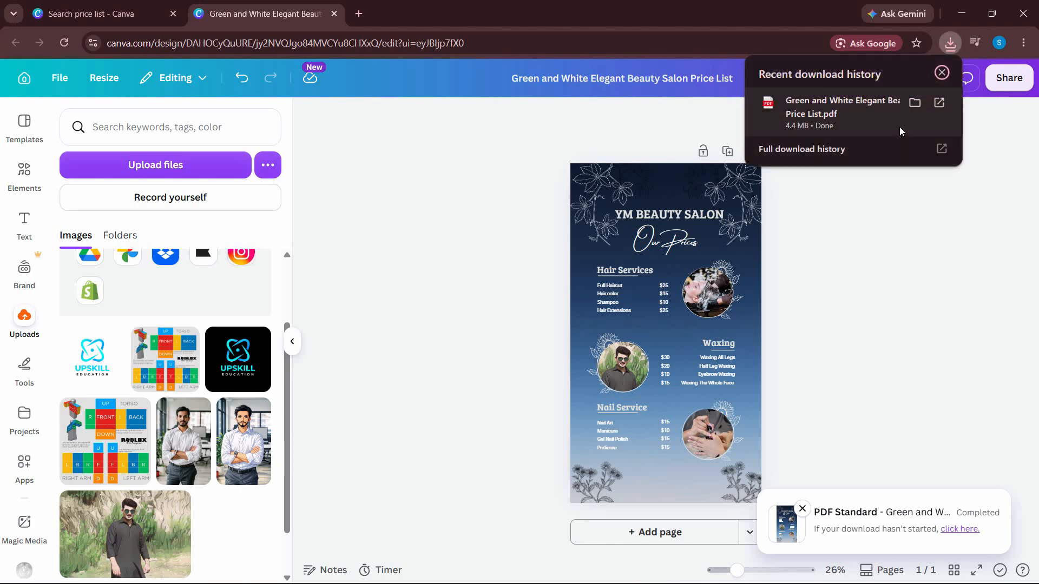
pyautogui.click(915, 104)
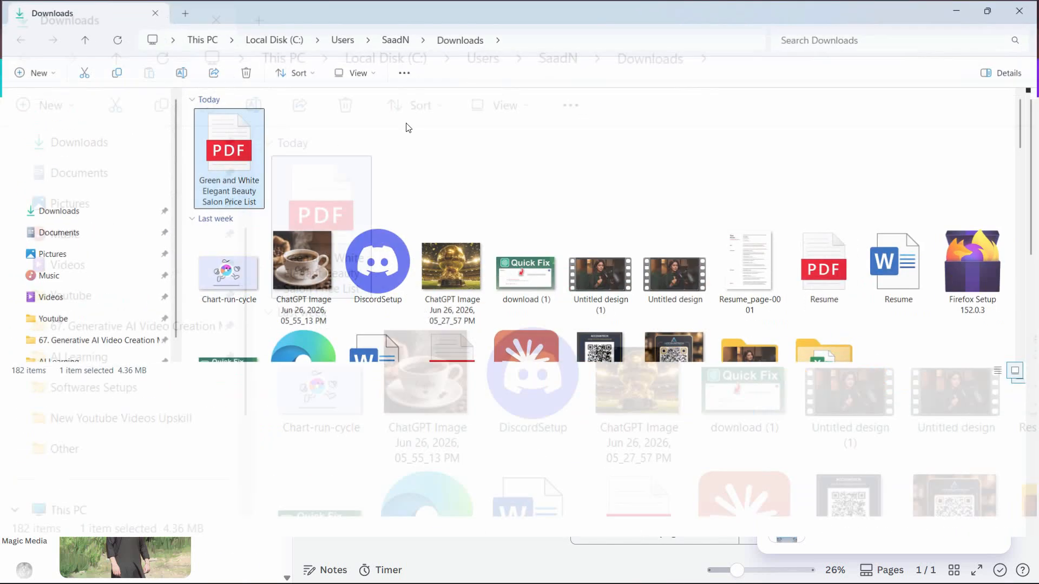
pyautogui.press('F2')
pyautogui.write('My')
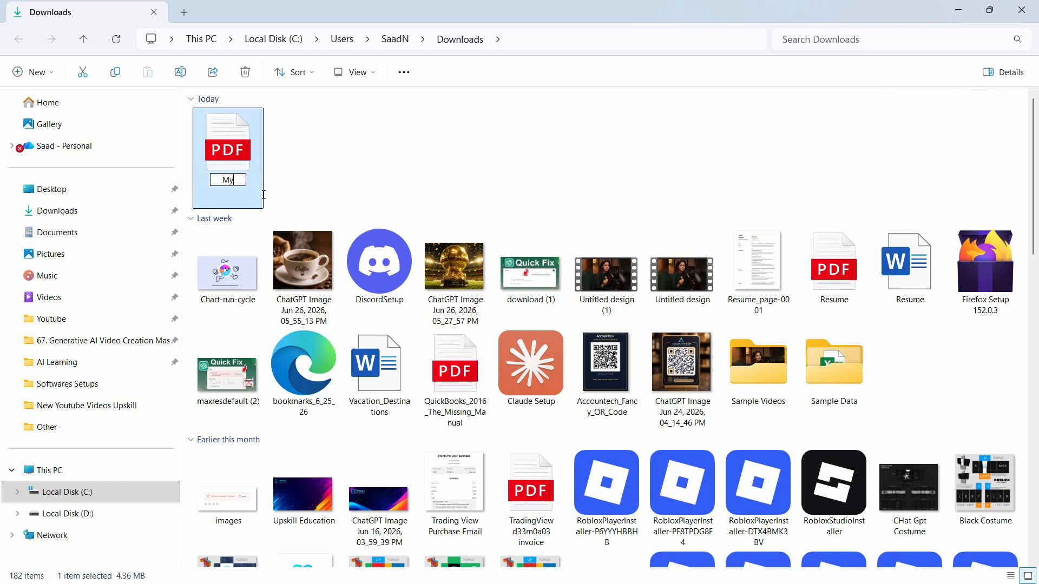
pyautogui.write(' Salon Se')
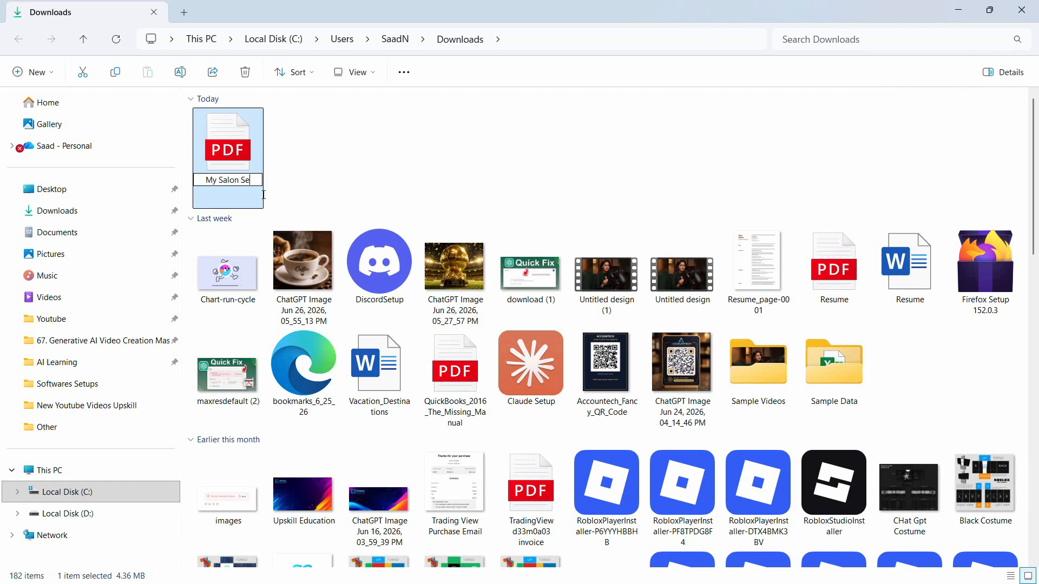
pyautogui.write('rvices')
pyautogui.press('Return')
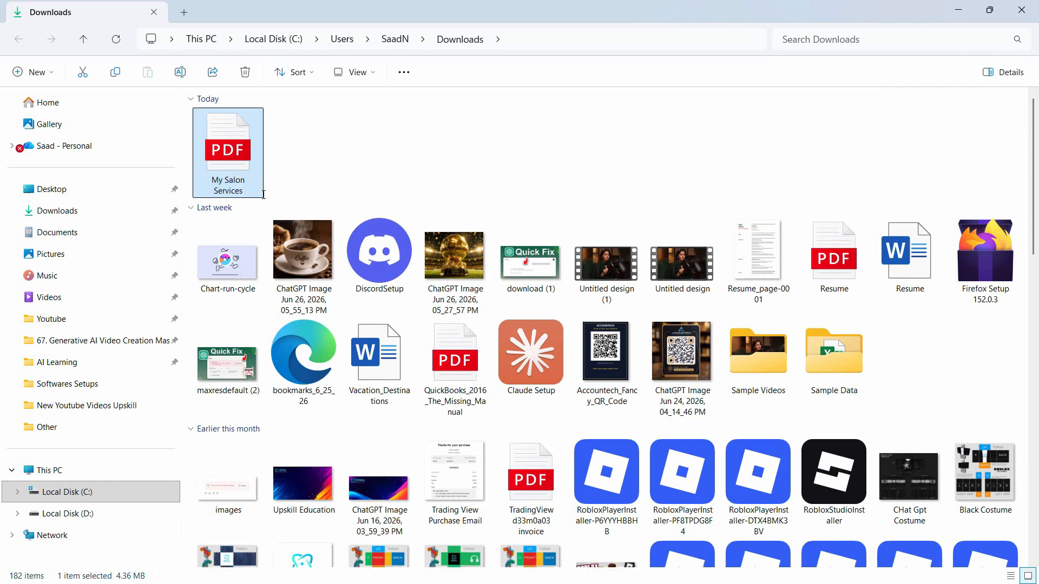
pyautogui.doubleClick(263, 192)
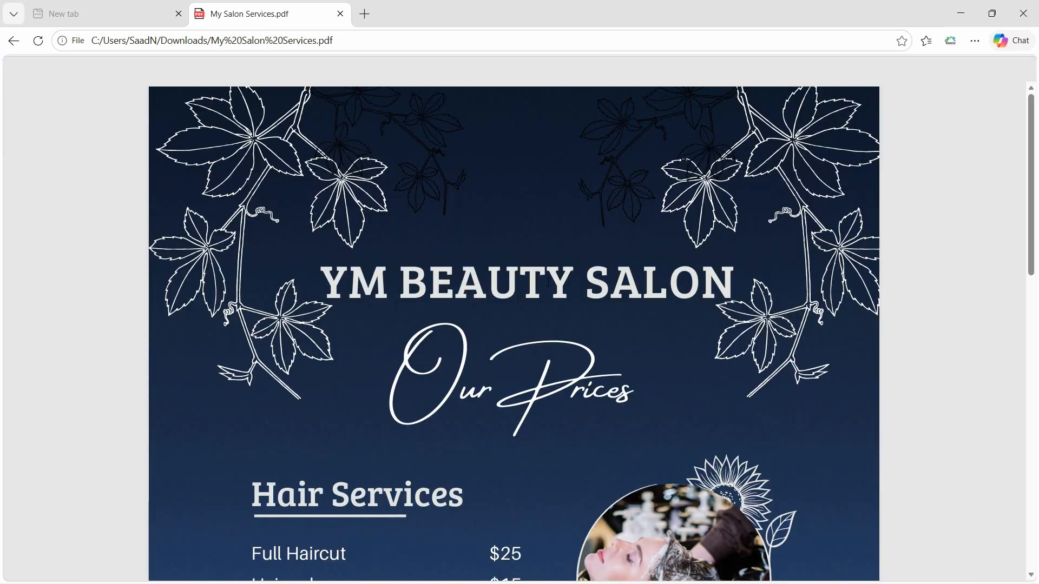
# Step: Look over the opened My Salon Services PDF, close it along with its folder window and return to the Canva design
pyautogui.scroll(-10, 545, 283)
pyautogui.scroll(10, 792, 454)
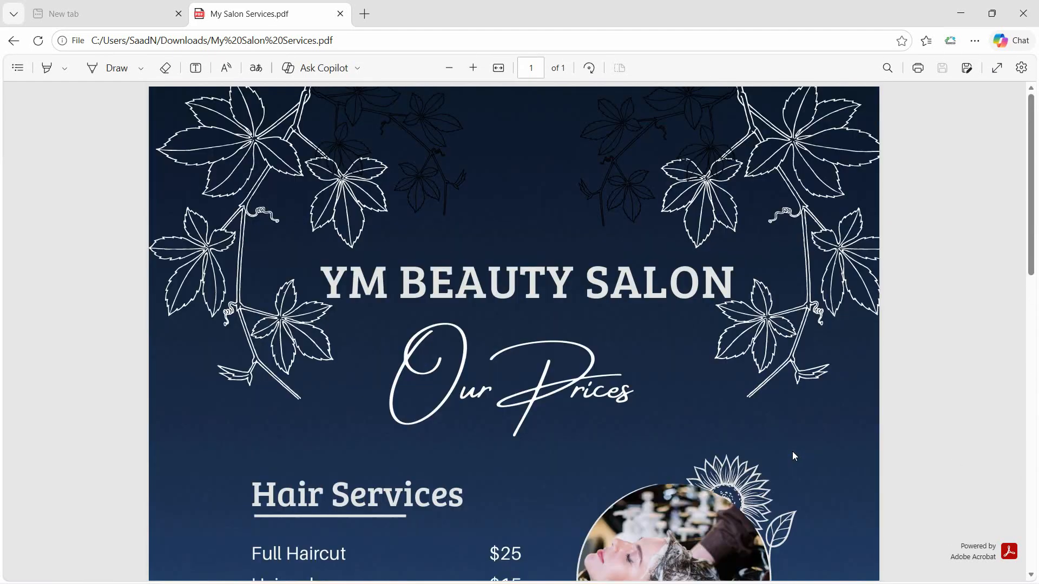
pyautogui.click(1029, 6)
pyautogui.click(1024, 8)
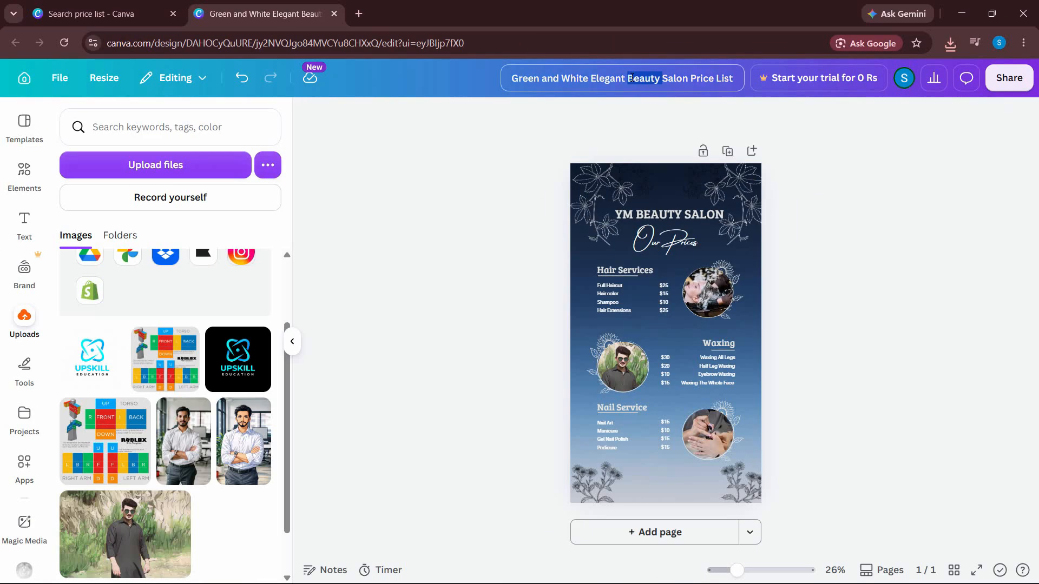
# Step: Rename the price list design as Our Prices
pyautogui.click(642, 78)
pyautogui.write('Ou')
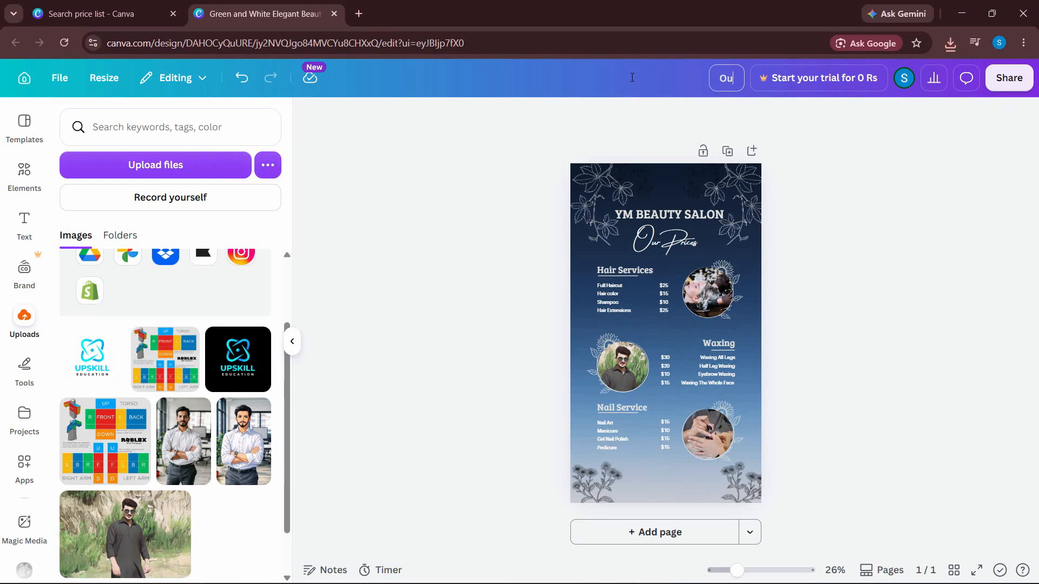
pyautogui.write('r Prices')
pyautogui.press('Return')
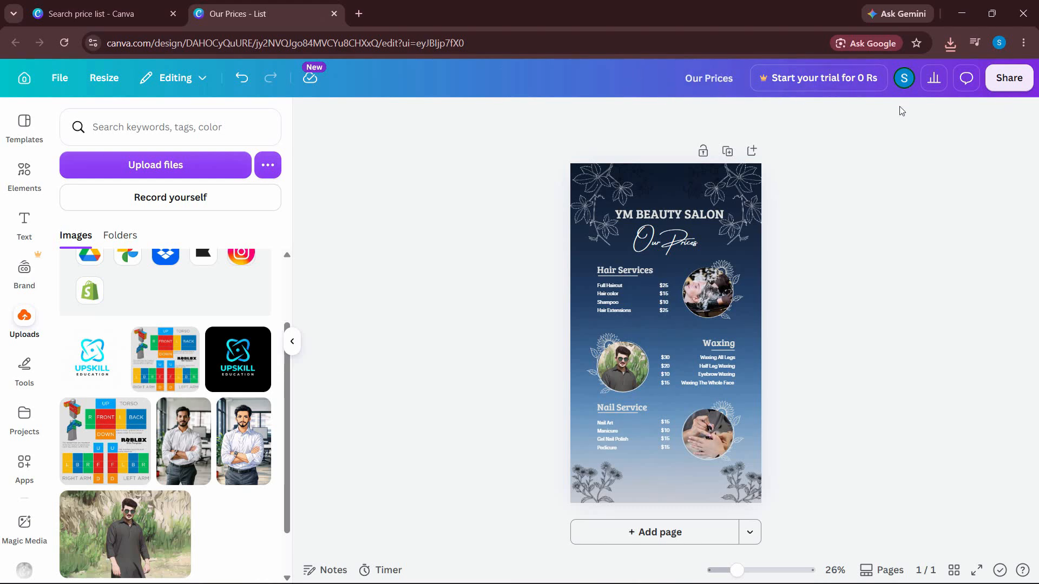
# Step: Download the renamed design as a PDF Standard file and check its progress in the recent download history
pyautogui.click(1009, 78)
pyautogui.click(796, 400)
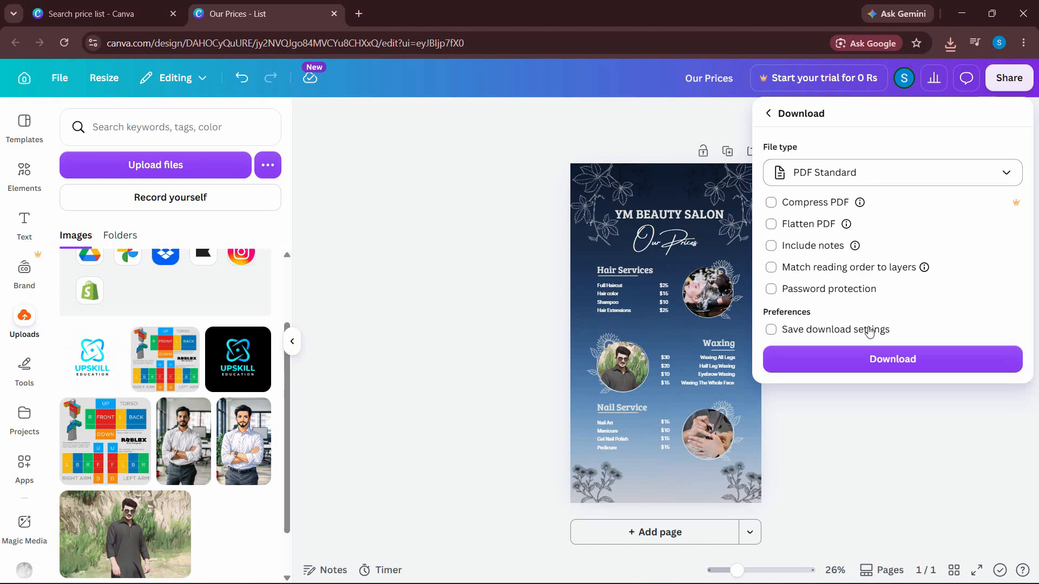
pyautogui.click(868, 366)
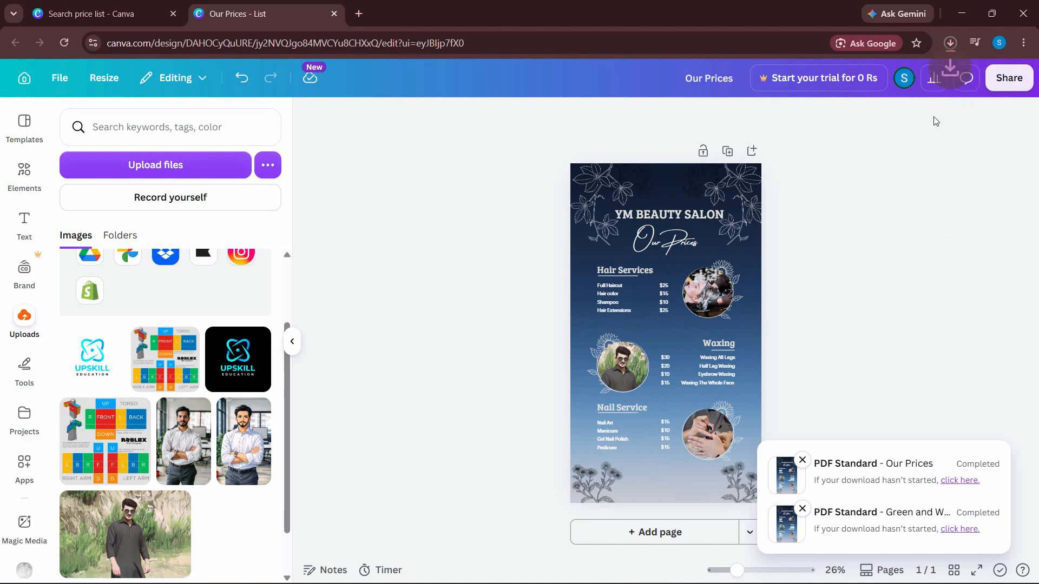
pyautogui.click(950, 43)
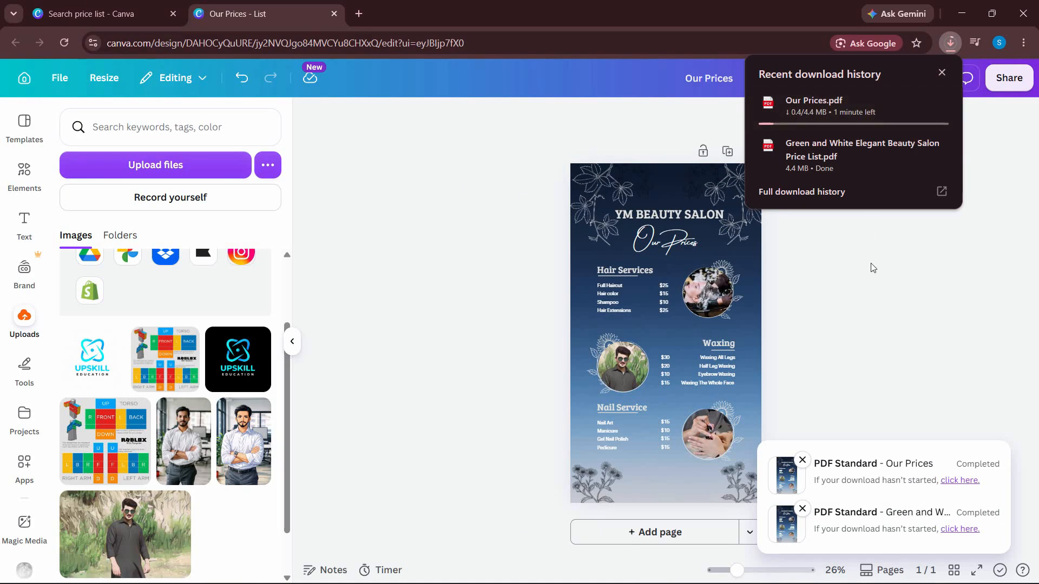
pyautogui.click(891, 308)
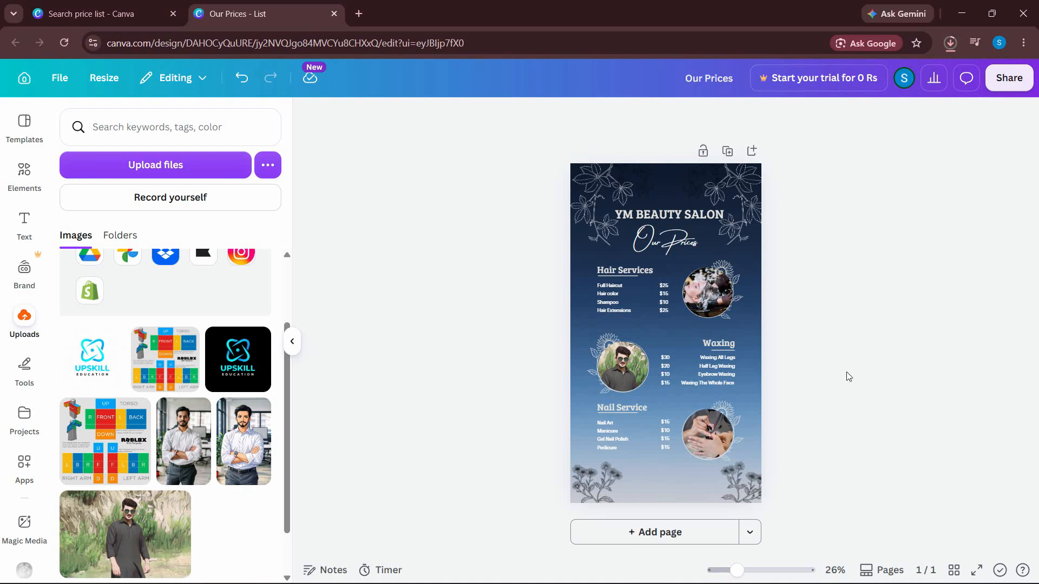